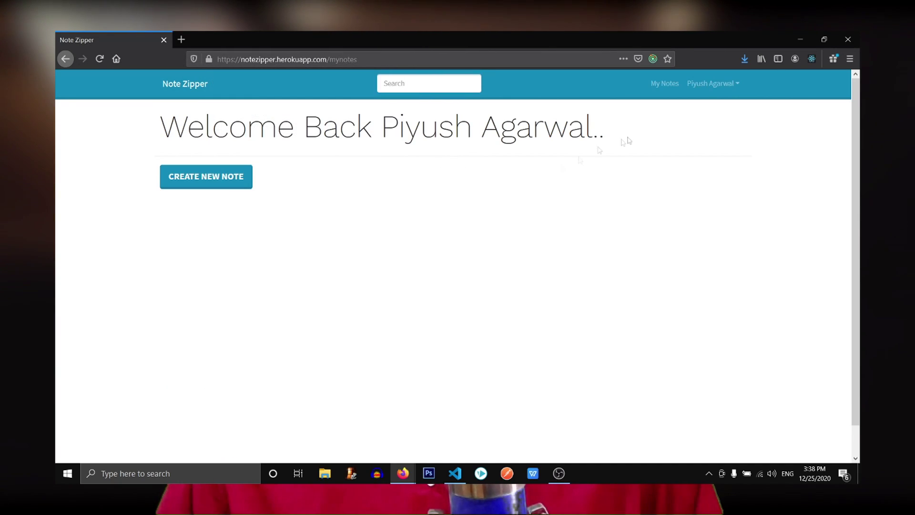
Open the profile editing page from the account menu and enter 'Hello World' as a title.
click(712, 83)
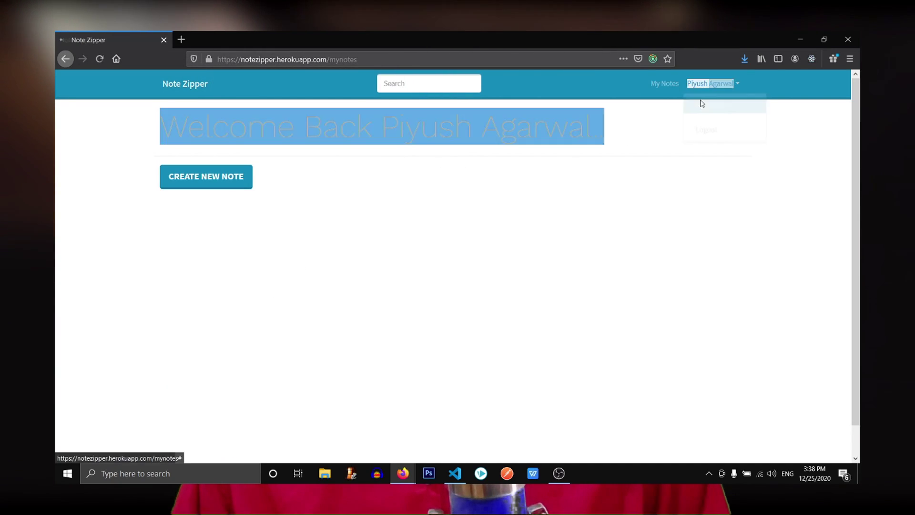
click(700, 98)
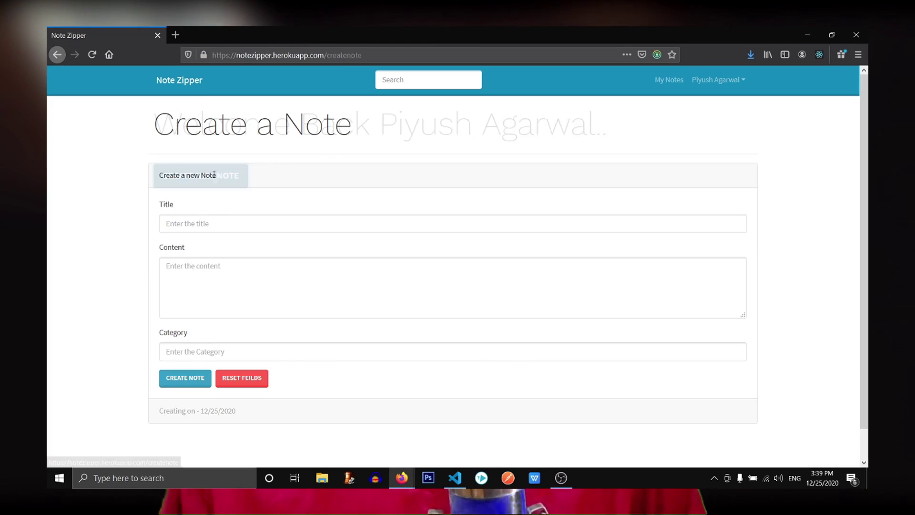
click(236, 225)
text(Hello World)
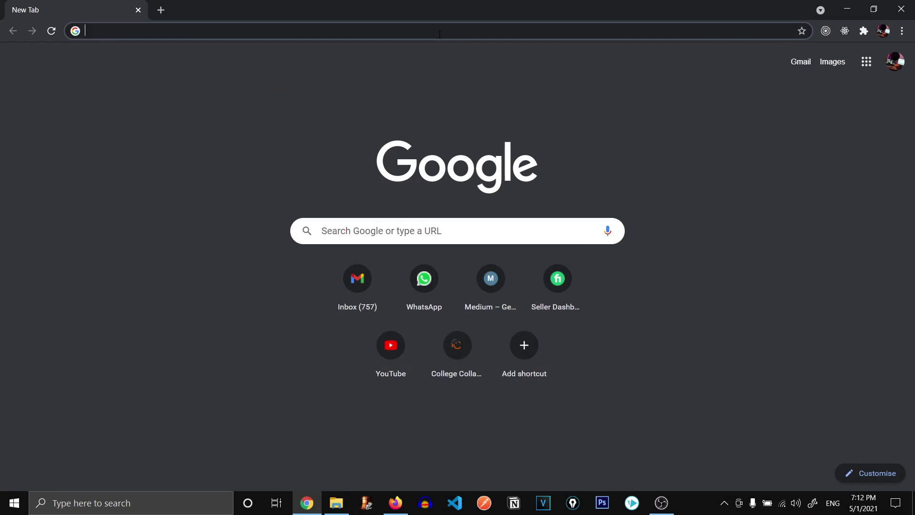
Load notezipper.herokuapp.com in Chrome from the address bar suggestion.
text(notez)
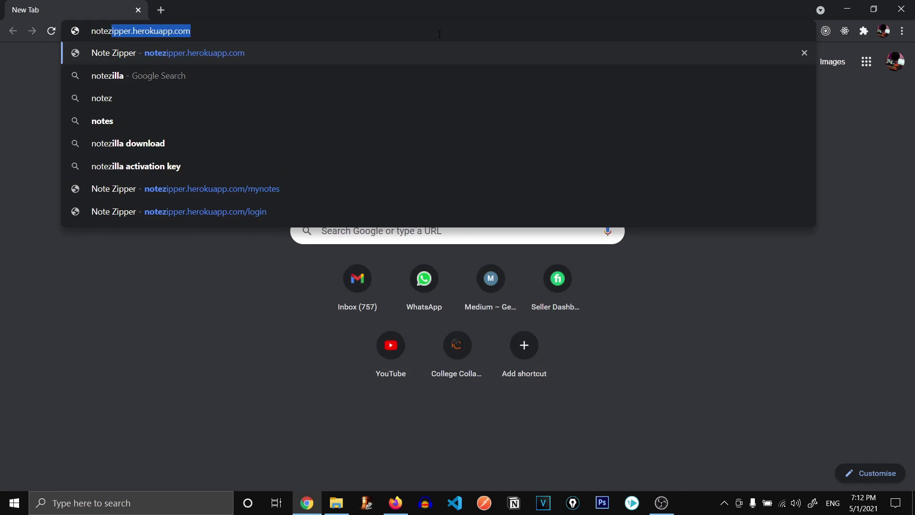
key(Return)
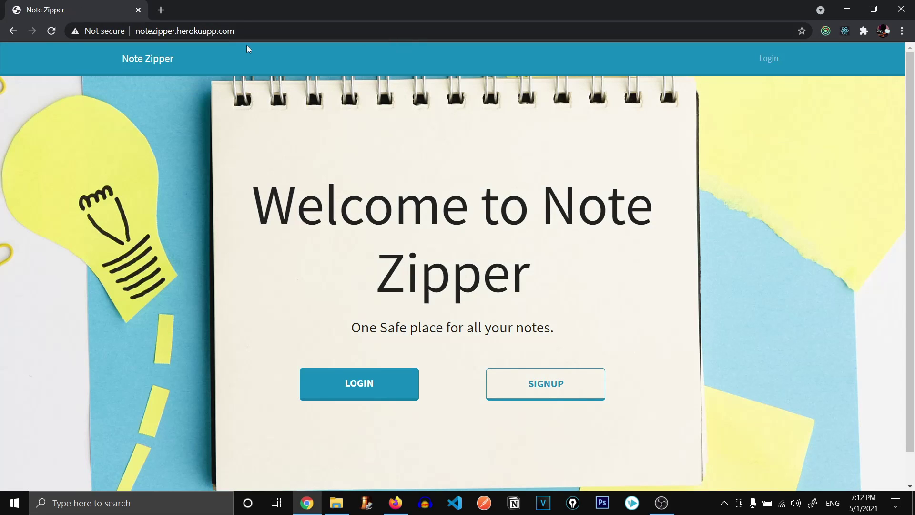
click(205, 32)
click(215, 169)
Highlight the Welcome to Note Zipper heading and tagline, then go to the Register form.
triple_click(446, 202)
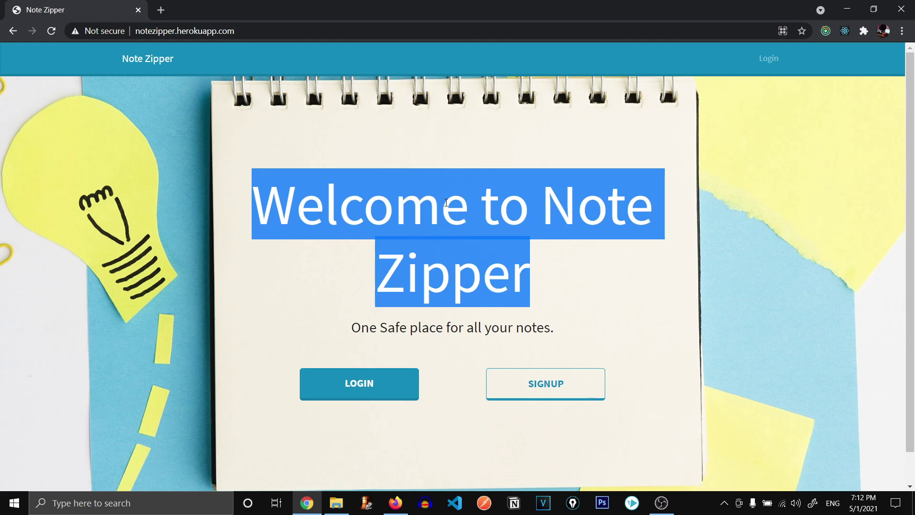
click(552, 246)
drag(358, 331, 523, 328)
click(577, 307)
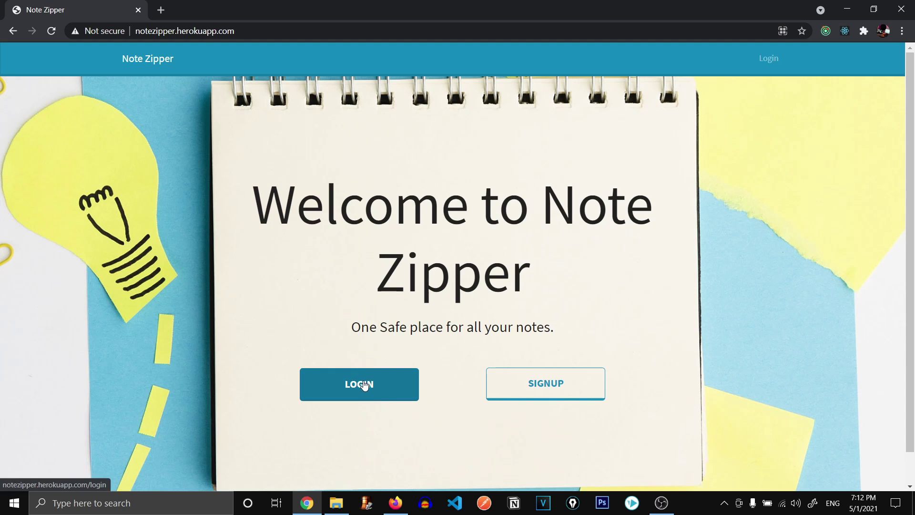
click(550, 384)
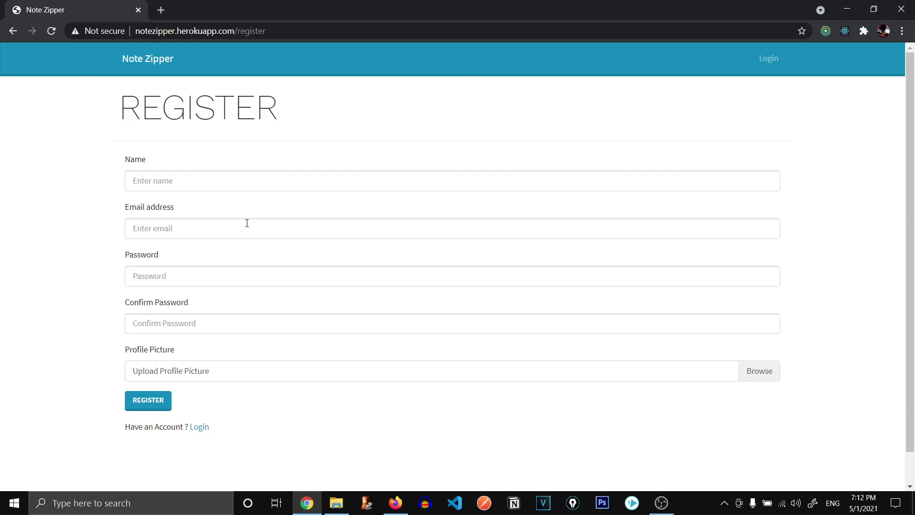
Leave the Register form's name field untouched and switch to the Login page.
click(225, 179)
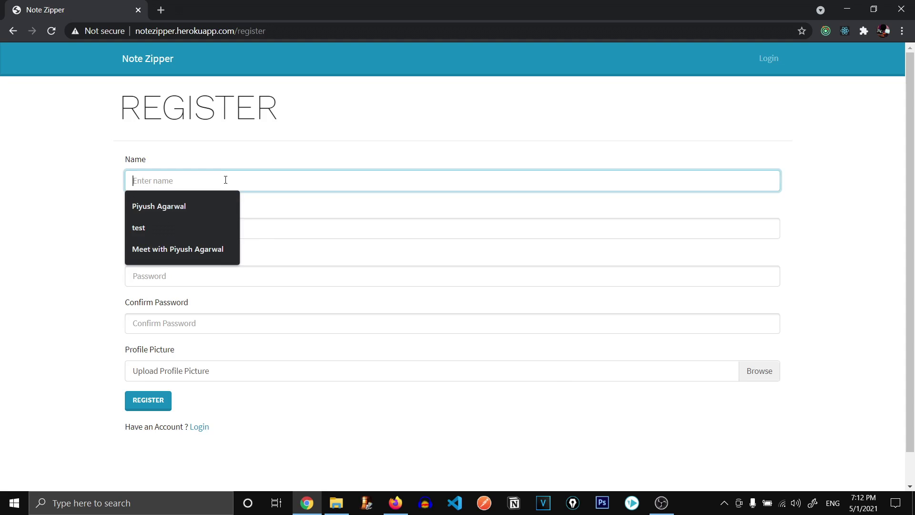
click(299, 219)
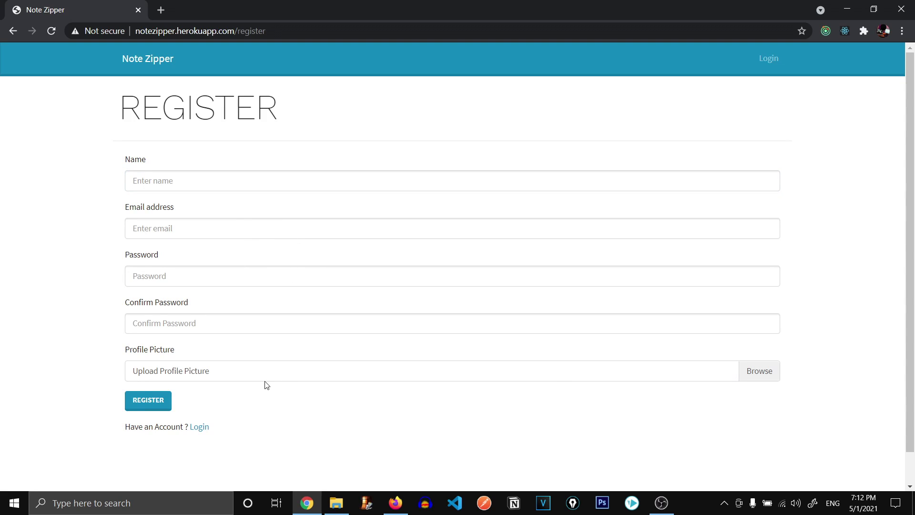
click(199, 426)
click(208, 174)
text(piyu)
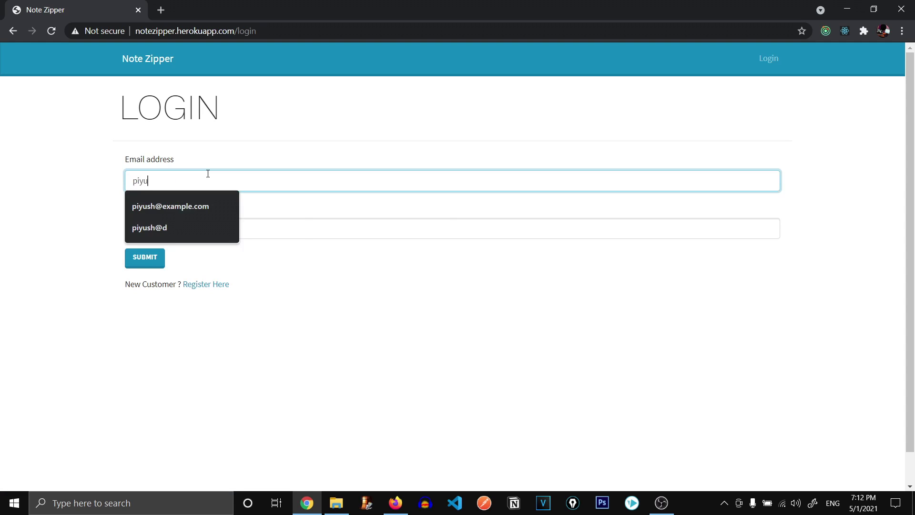
key(Down)
key(Return)
key(Tab)
text(123456)
click(660, 127)
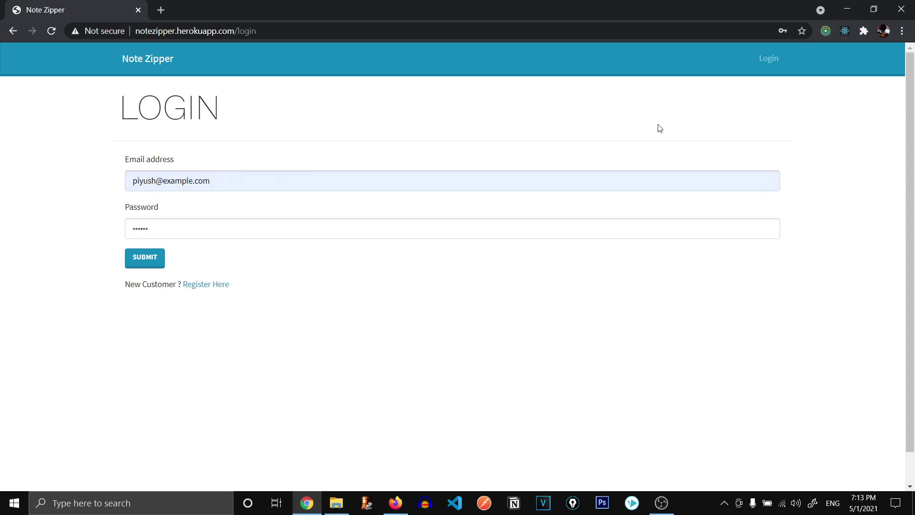
click(825, 31)
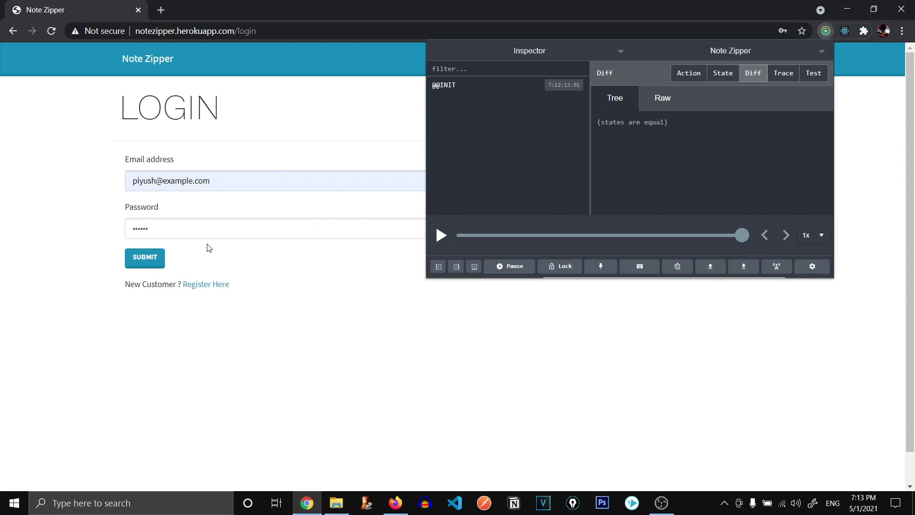
Submit the login and dismiss Chrome's change-password warning.
click(159, 257)
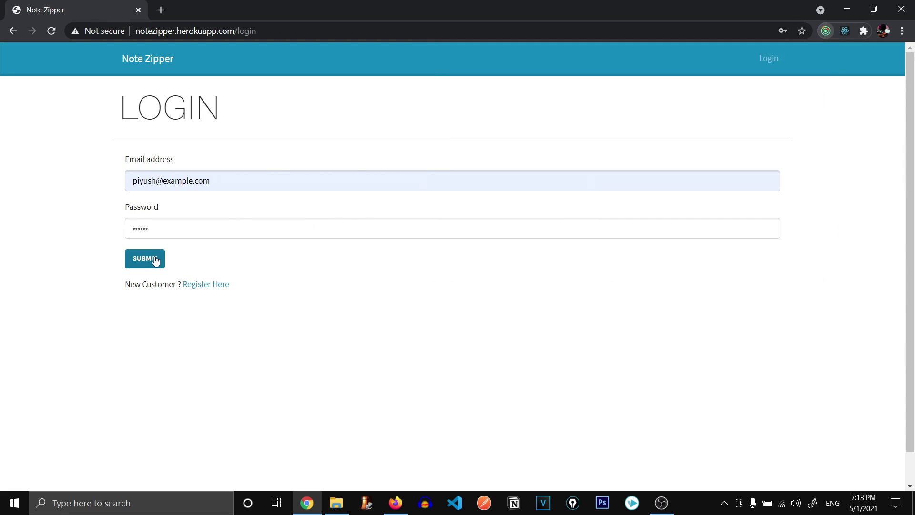
click(824, 33)
click(508, 187)
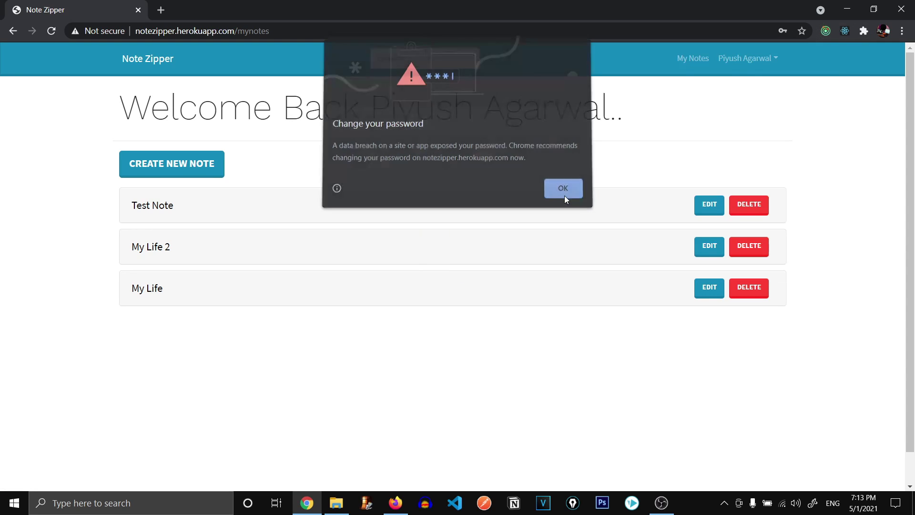
click(564, 193)
Review the USER_LOGIN and NOTES_LIST request/success diffs in Redux DevTools, including userInfo and notes.
click(825, 31)
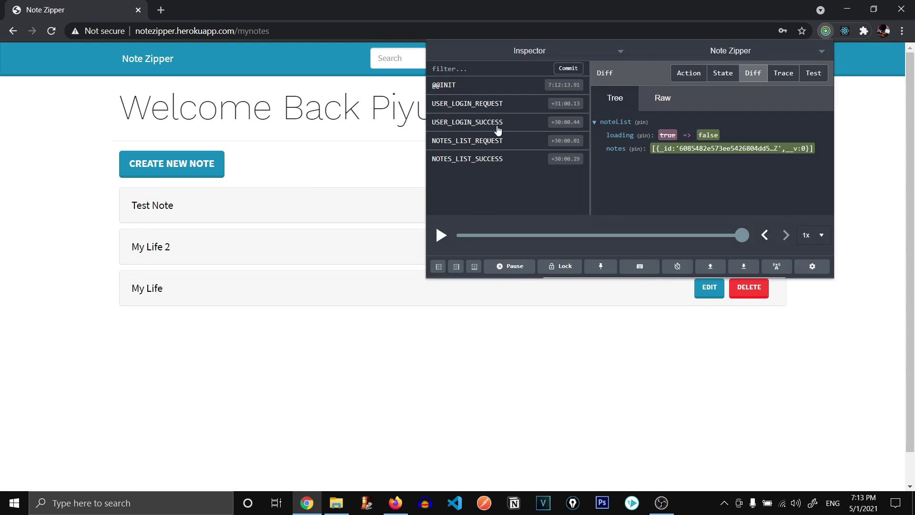
mouse_move(503, 109)
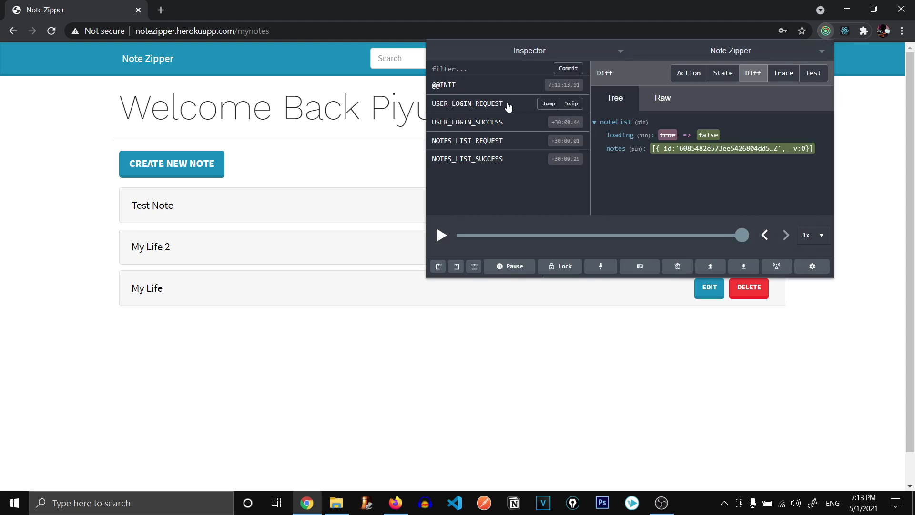
click(508, 105)
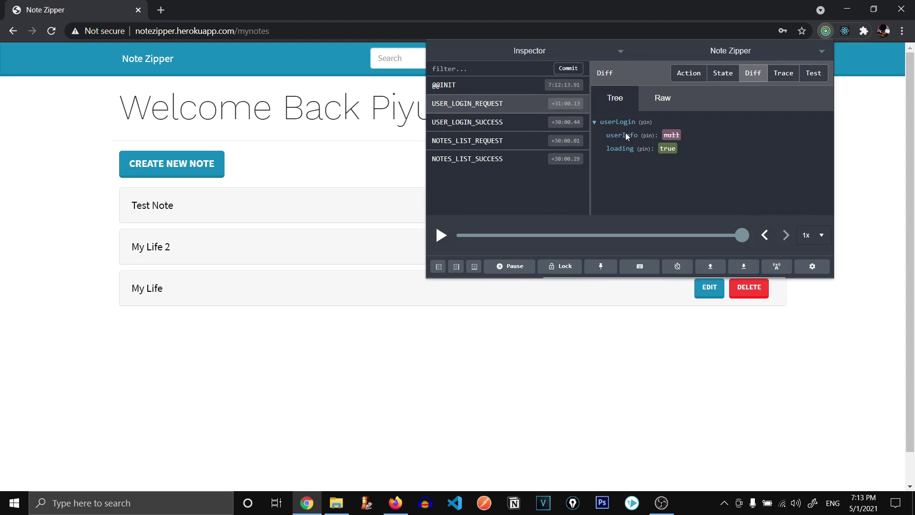
click(483, 125)
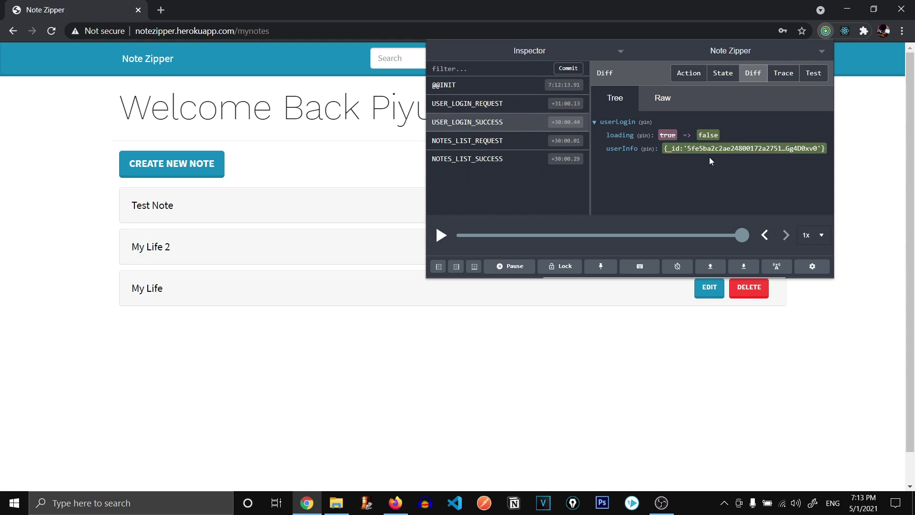
drag(713, 151, 818, 149)
click(469, 142)
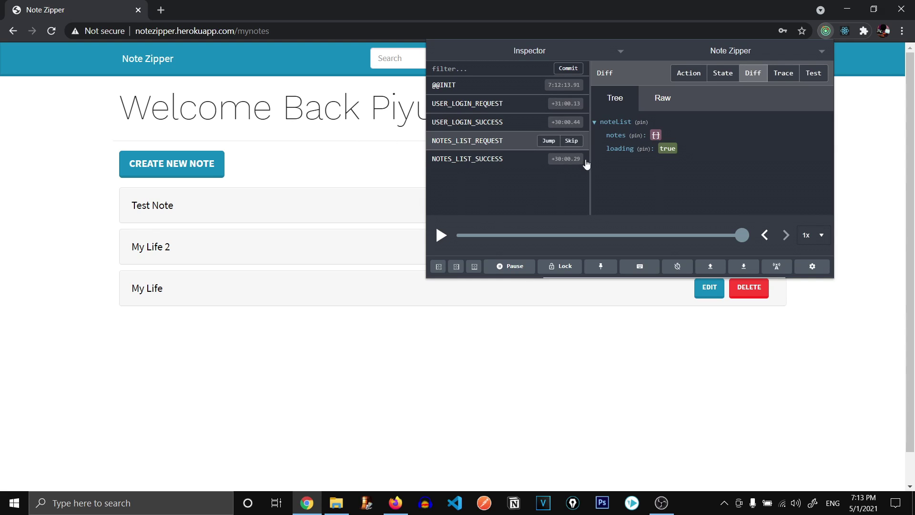
click(478, 163)
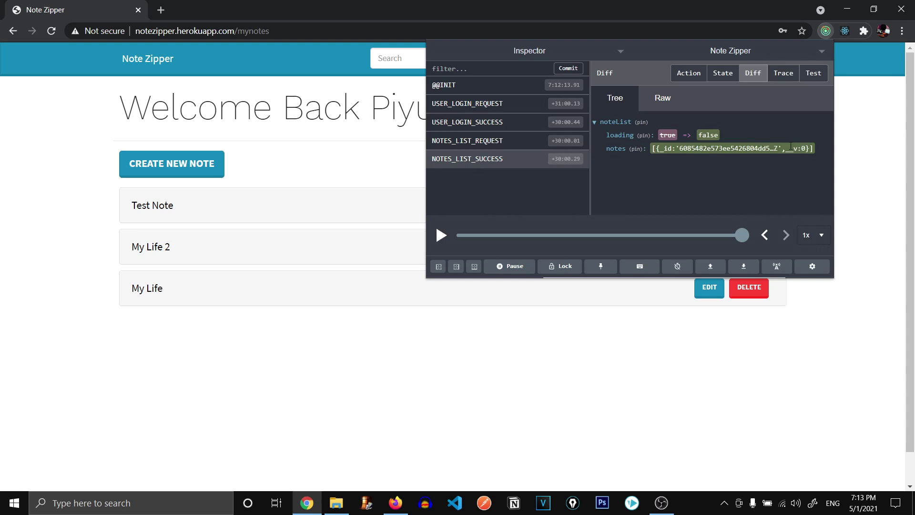
drag(810, 147, 363, 137)
Expand and collapse Test Note, My Life 2 and My Life, then bring up the account menu.
click(363, 137)
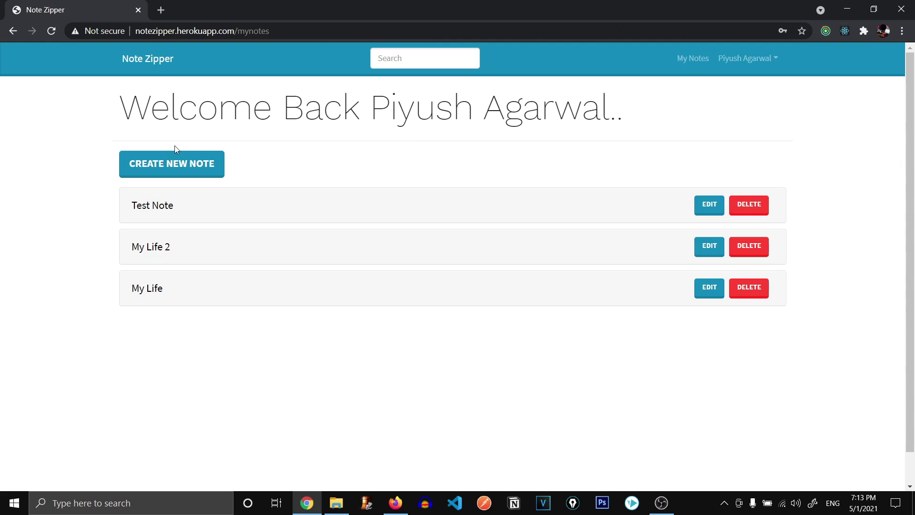
click(181, 175)
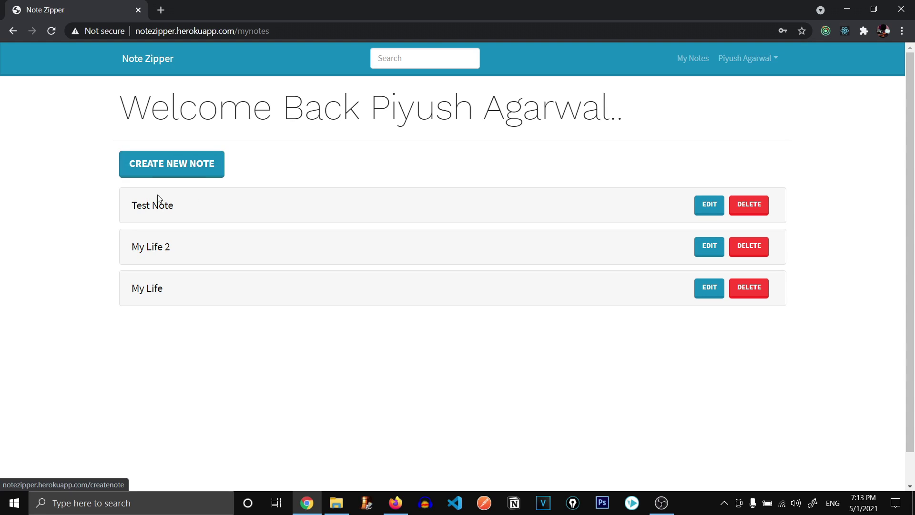
double_click(162, 205)
click(271, 166)
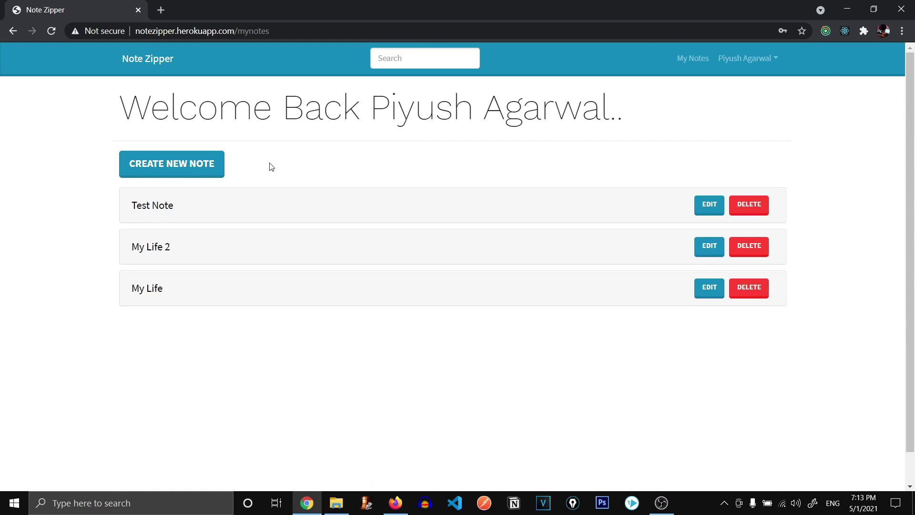
click(159, 246)
click(155, 290)
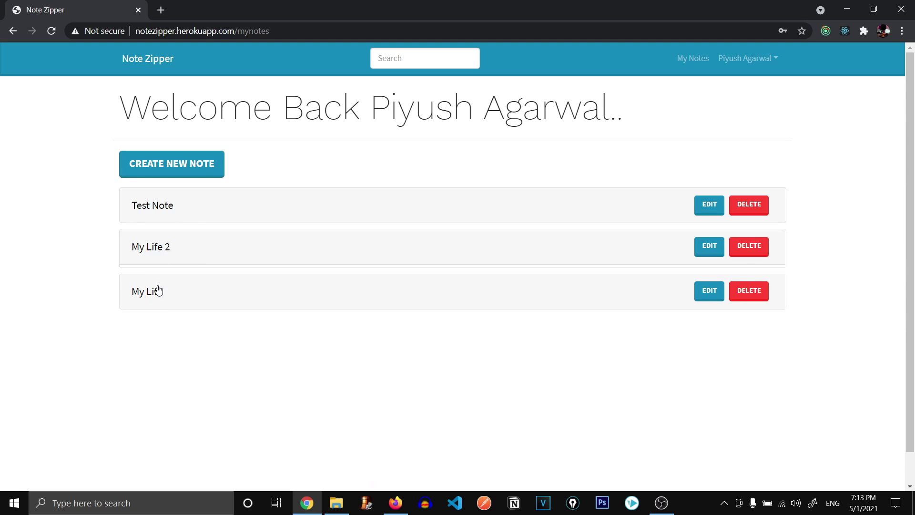
click(205, 273)
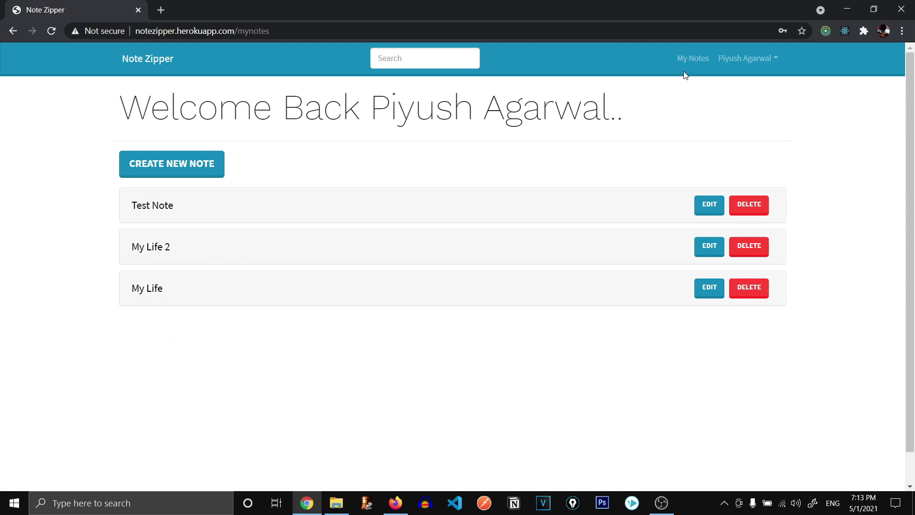
click(746, 59)
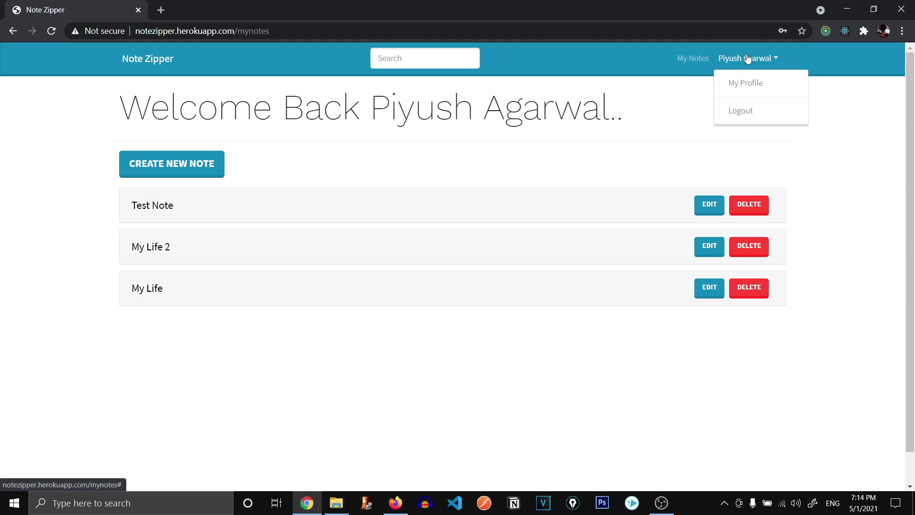
Visit Edit Profile, click through its fields and cancel the picture picker, then return to My Notes.
click(746, 86)
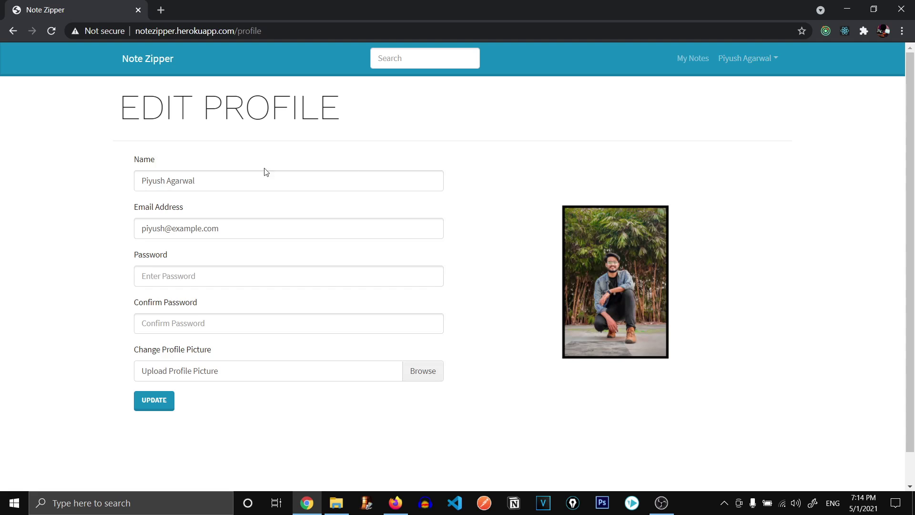
triple_click(241, 185)
triple_click(243, 221)
click(278, 276)
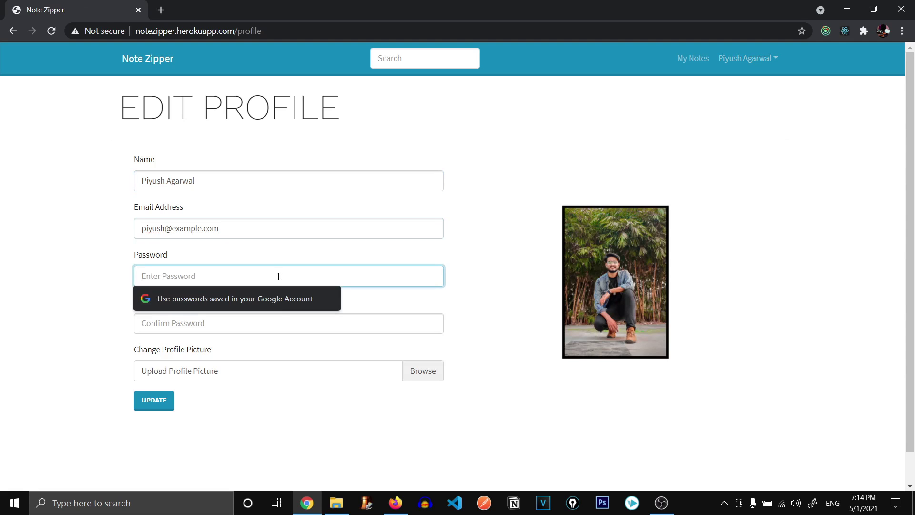
click(279, 322)
click(527, 295)
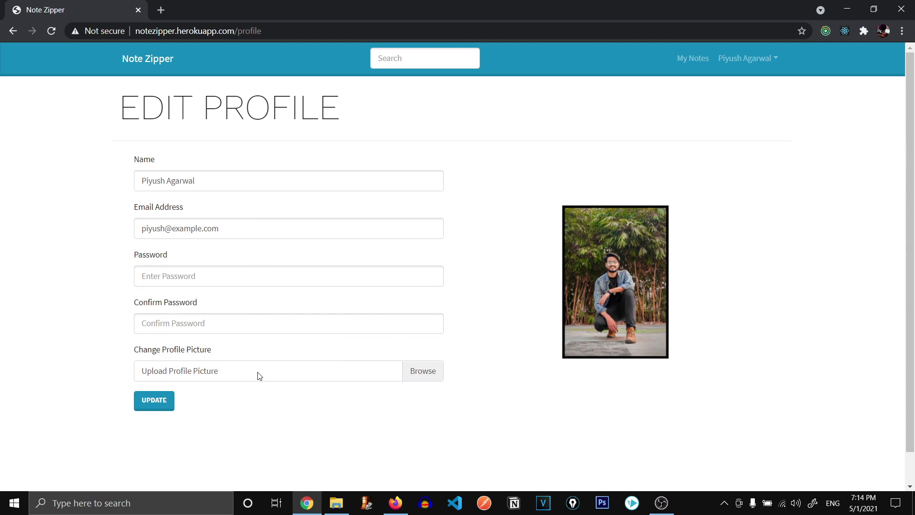
click(264, 376)
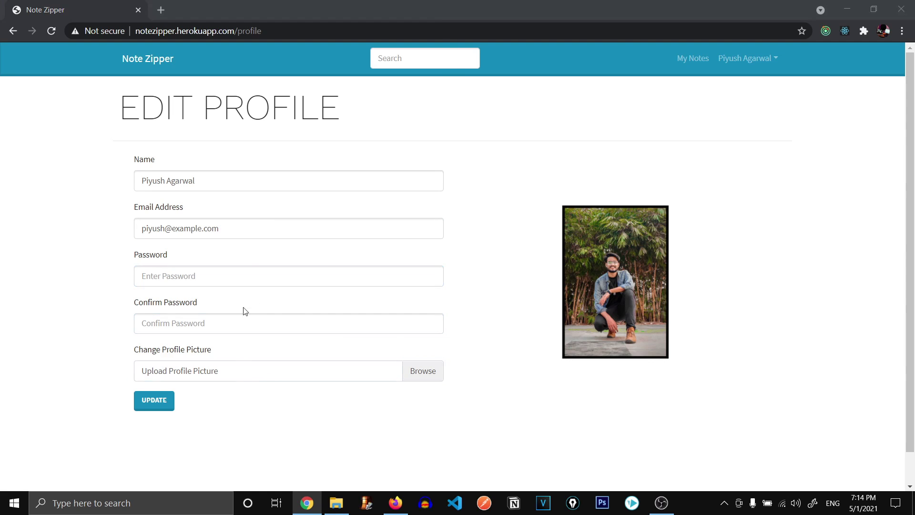
key(Escape)
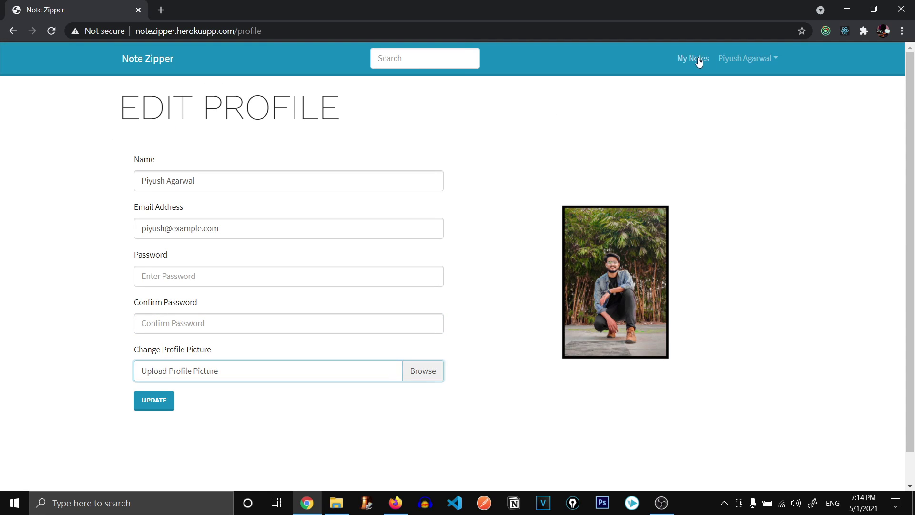
click(695, 59)
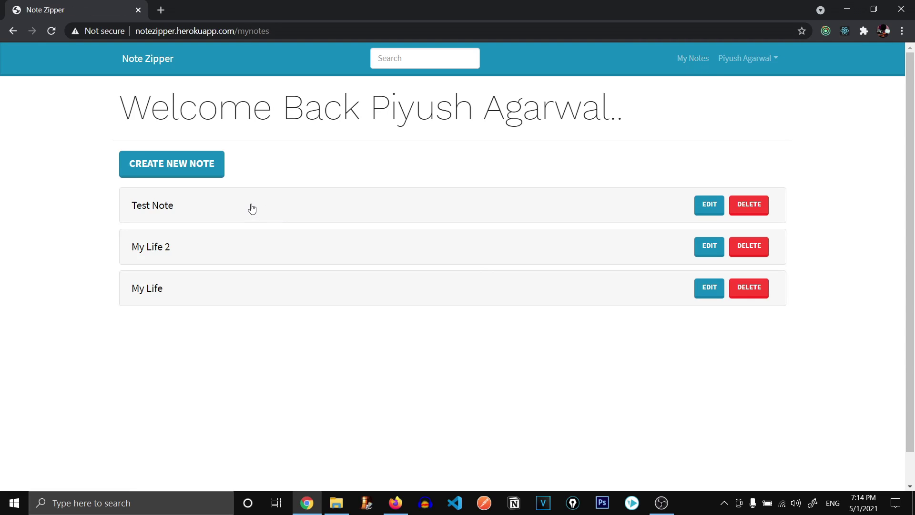
Start a new note titled 'Creating a new MERN Course'.
click(198, 171)
click(196, 212)
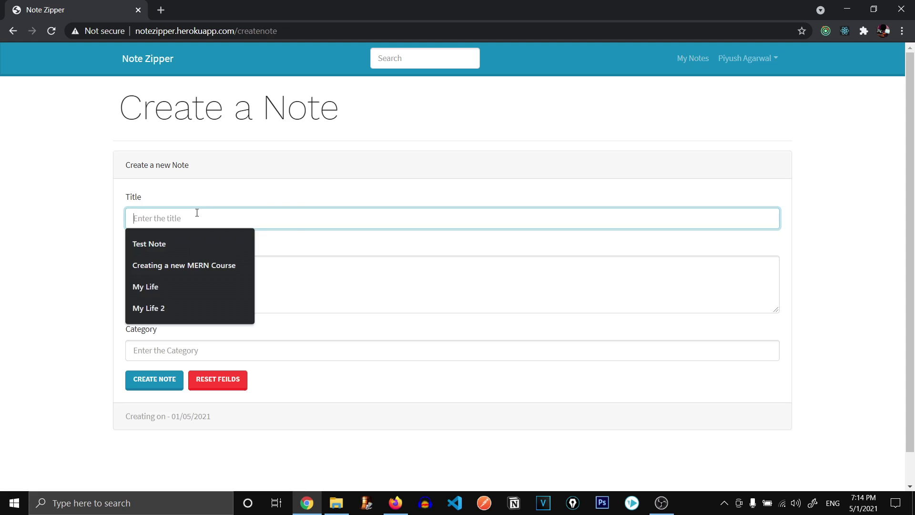
text(Creating a new MERN Course)
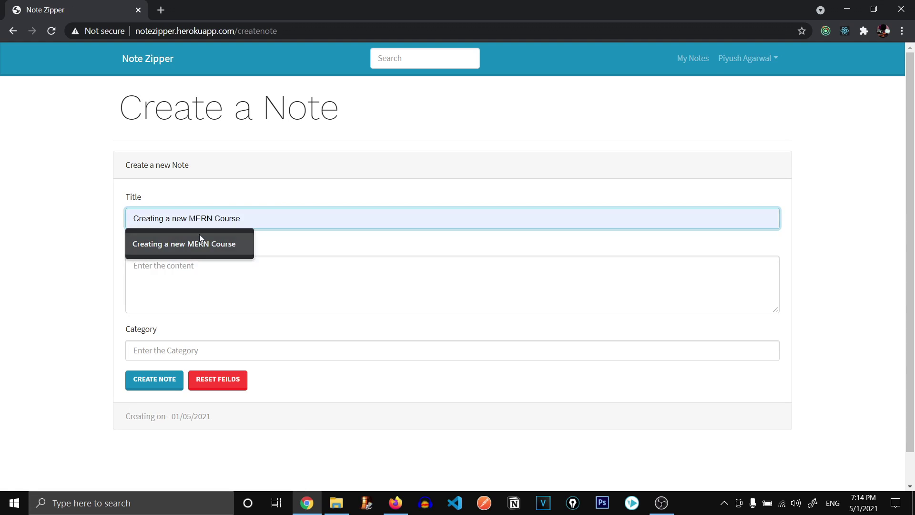
click(200, 236)
click(263, 269)
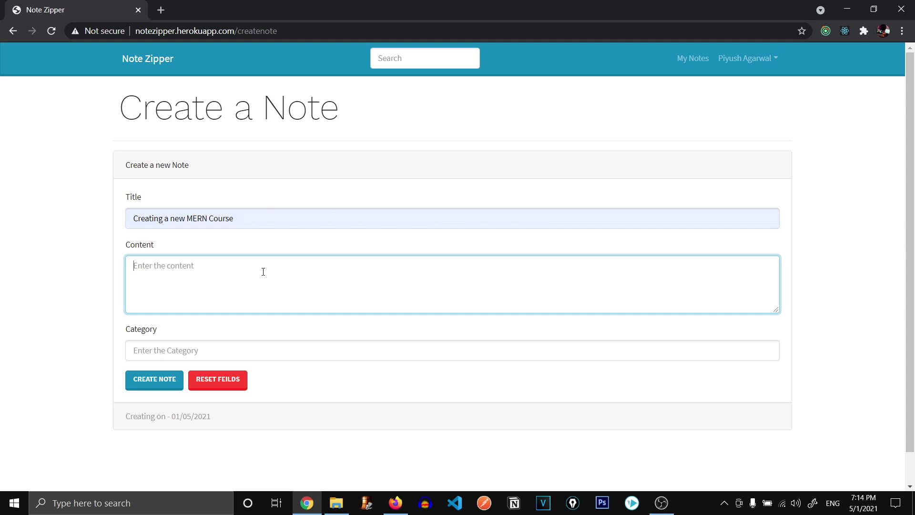
Write the content: a '## Introduction' heading with bullets '- Me' and '- Projec… love **Mern Stack**'.
text(fuaheiufawfewf)
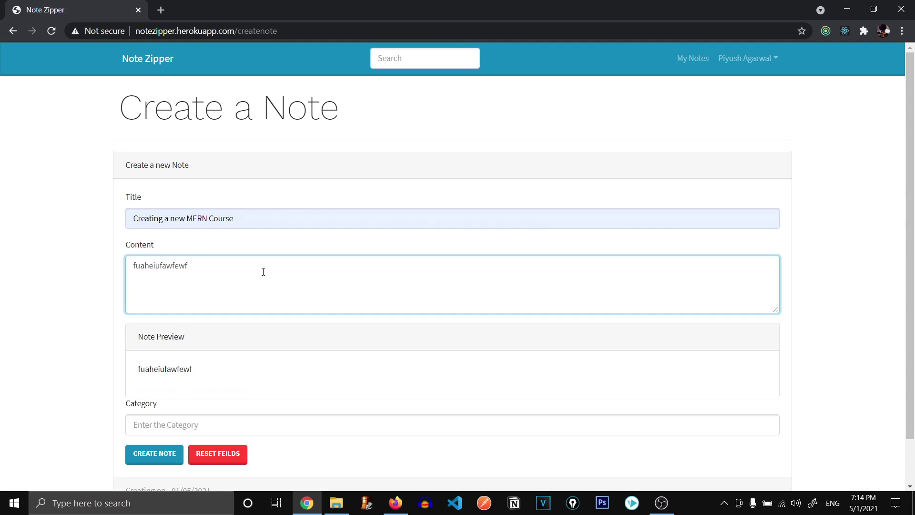
key(ctrl+a)
key(BackSpace)
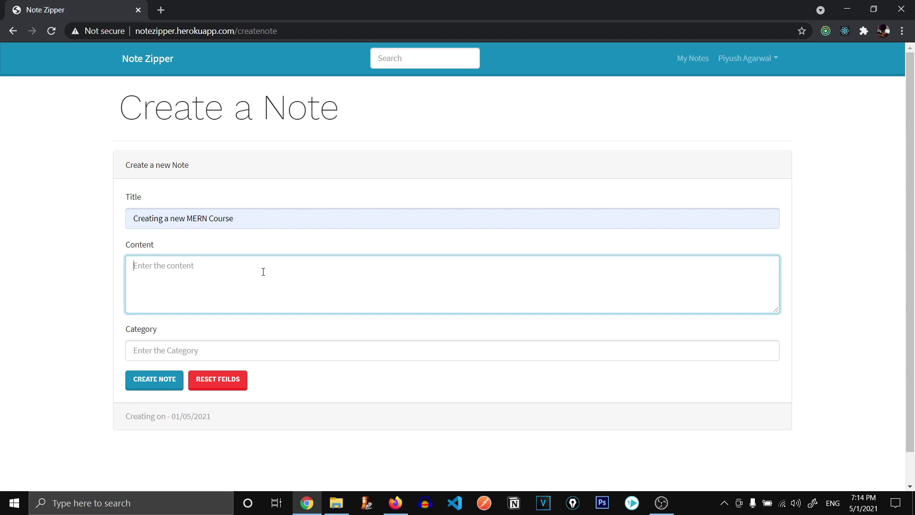
text(#)
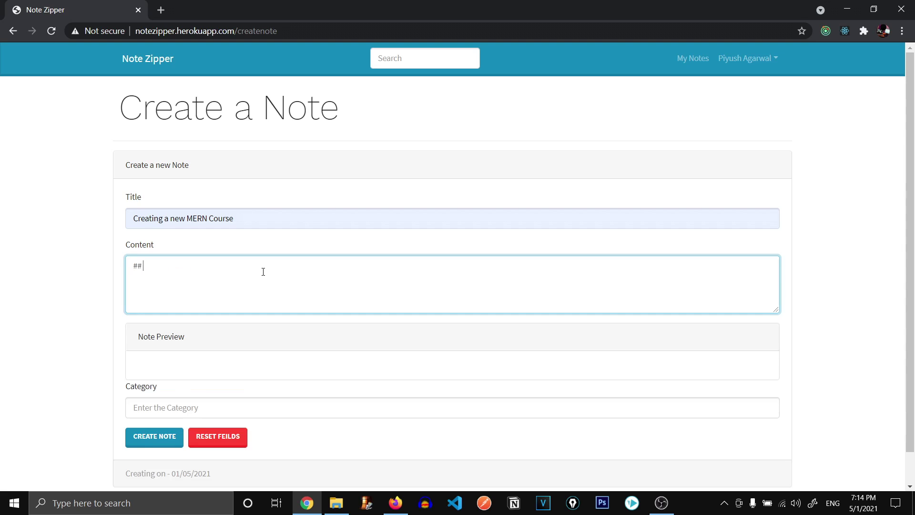
text(# Int)
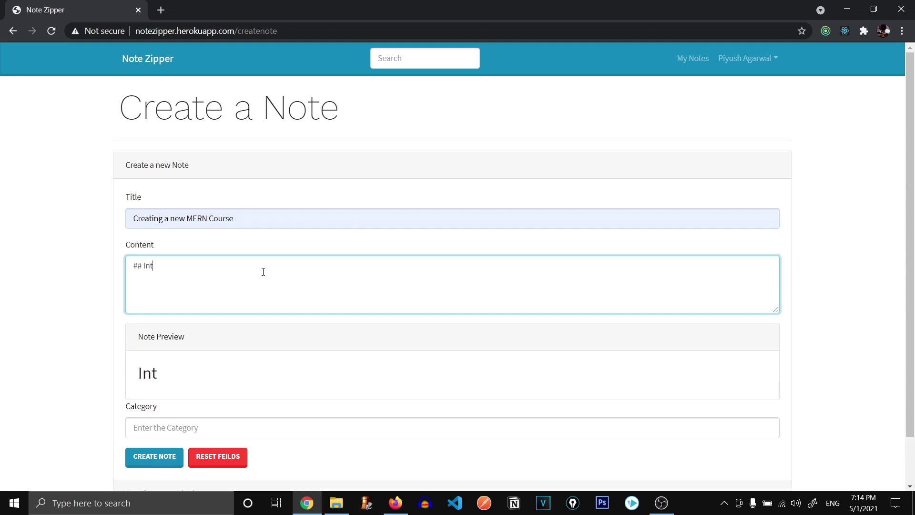
text(roduc)
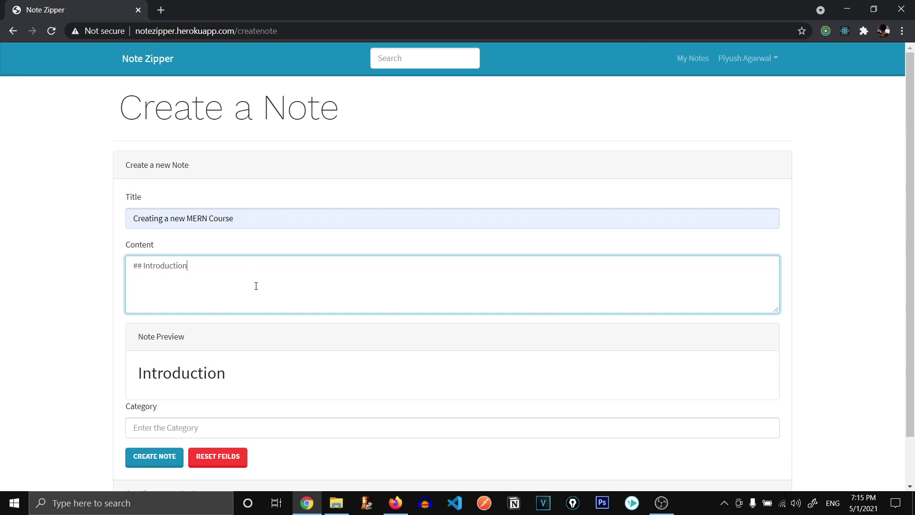
text(tion)
key(Return)
text(- Mern Stack)
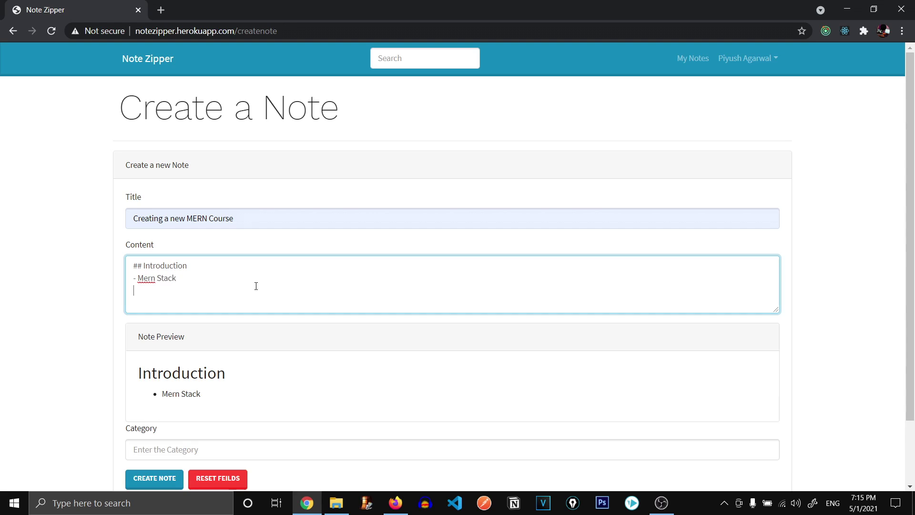
key(Return)
text(- )
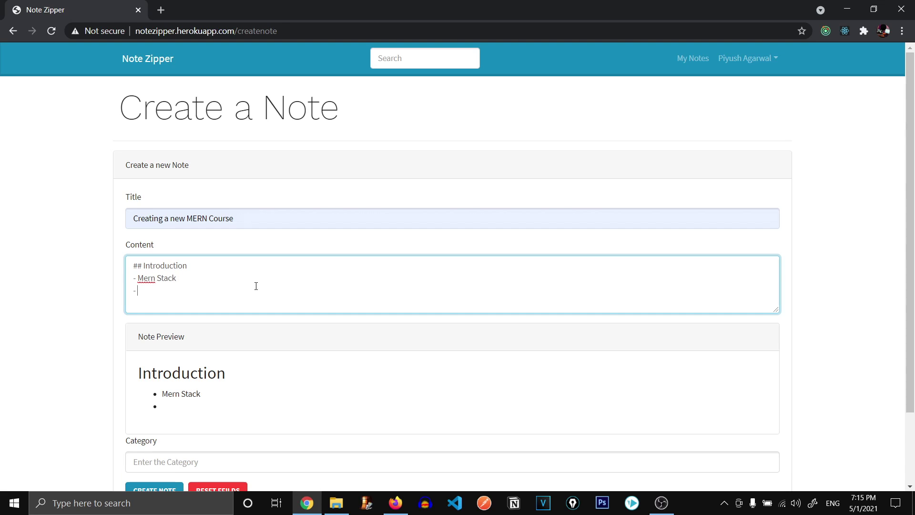
text(Projec)
text(lo)
text(ve **Mer)
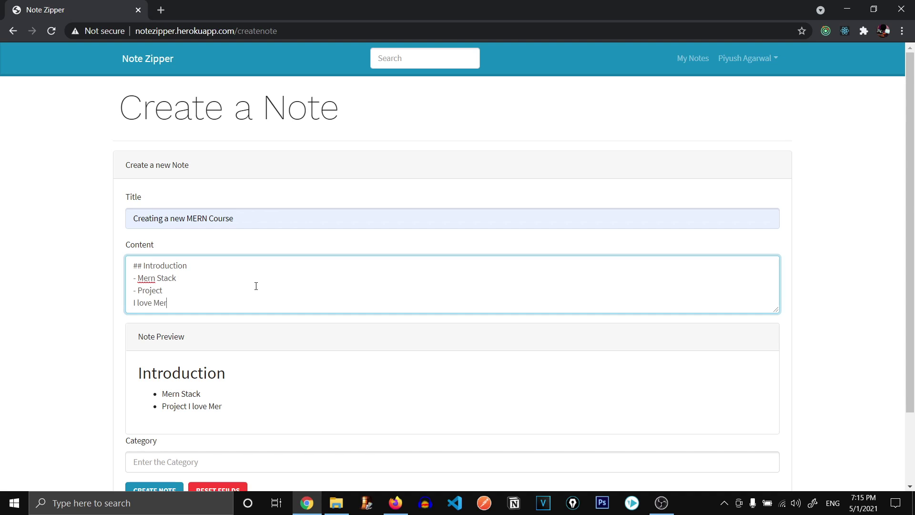
text(n Stack**)
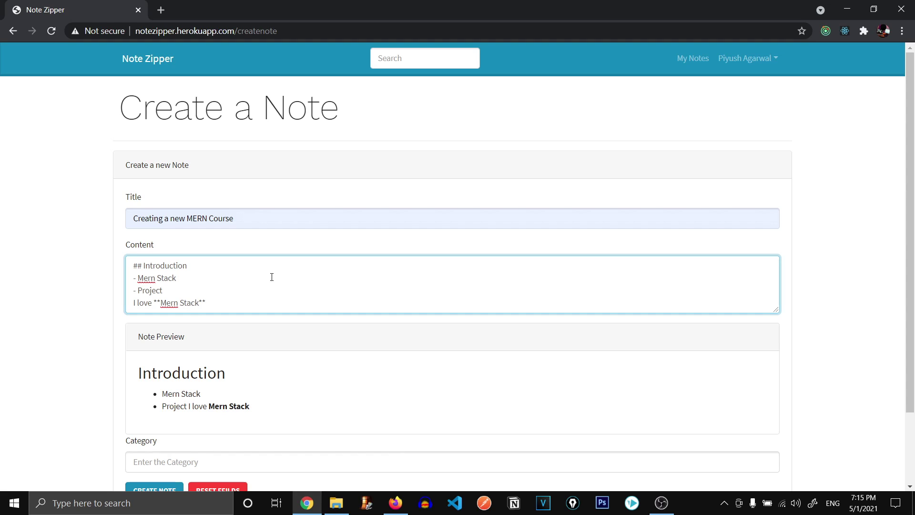
Select lines in the rendered preview to check the markdown formatting.
drag(248, 406, 114, 369)
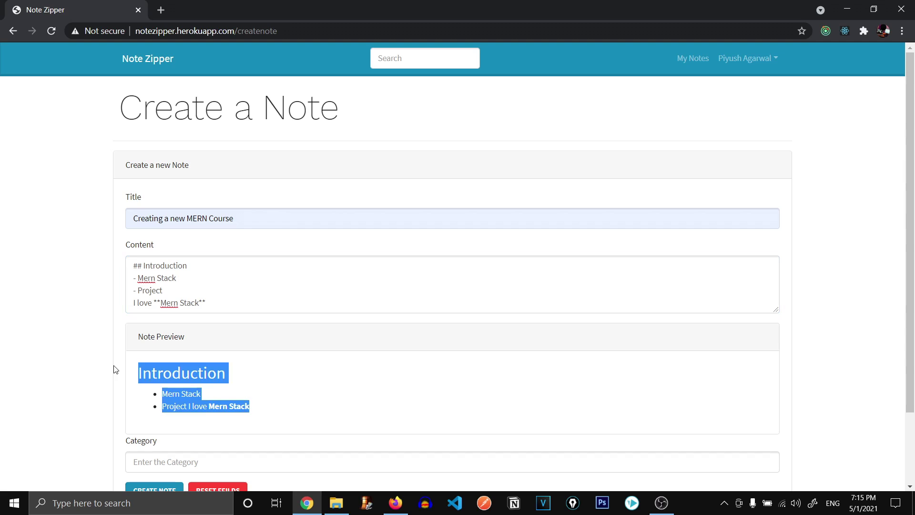
click(253, 377)
drag(260, 409, 161, 406)
click(255, 402)
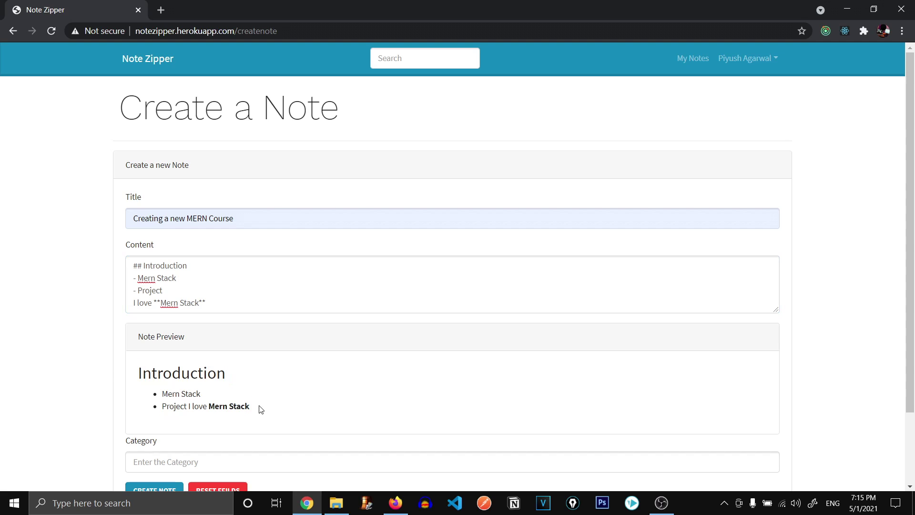
triple_click(261, 409)
click(242, 392)
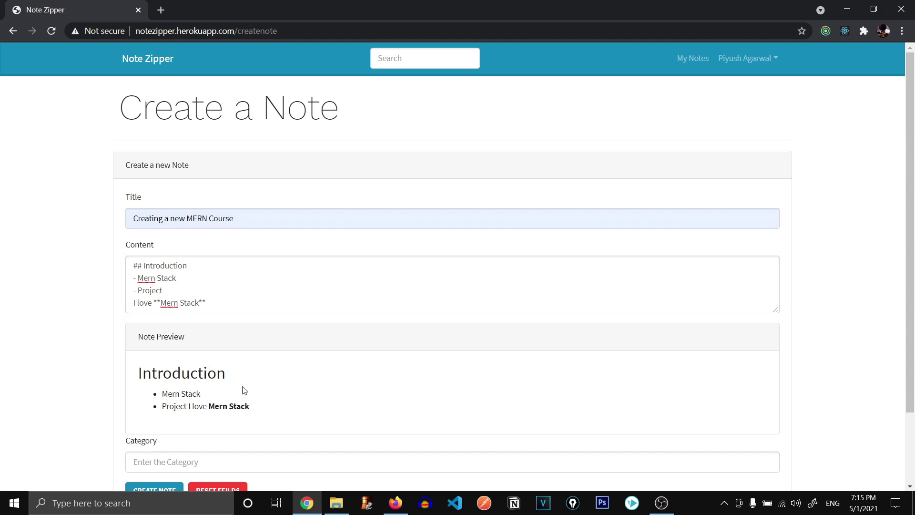
click(222, 297)
click(282, 379)
Set the category to youtube, save the note, and expand it in the list.
click(232, 462)
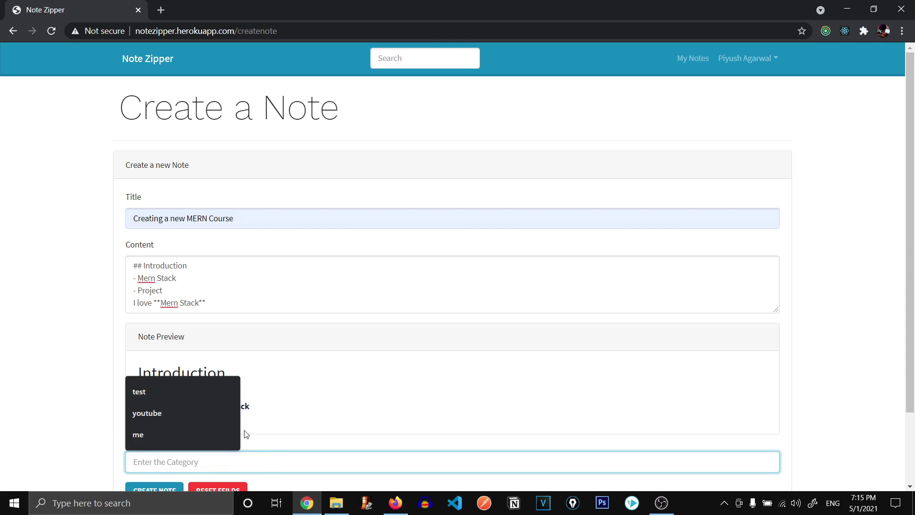
click(147, 412)
scroll(296, 397, down, 2)
click(140, 410)
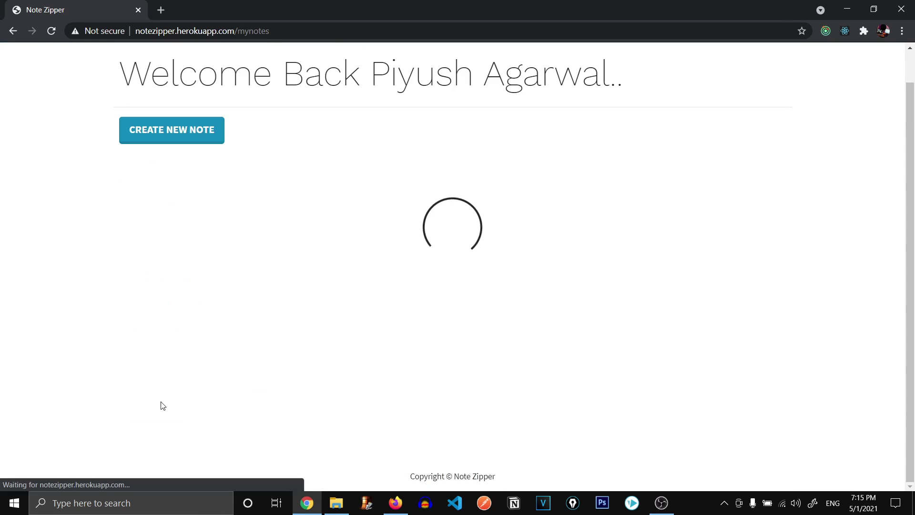
scroll(185, 225, up, 1)
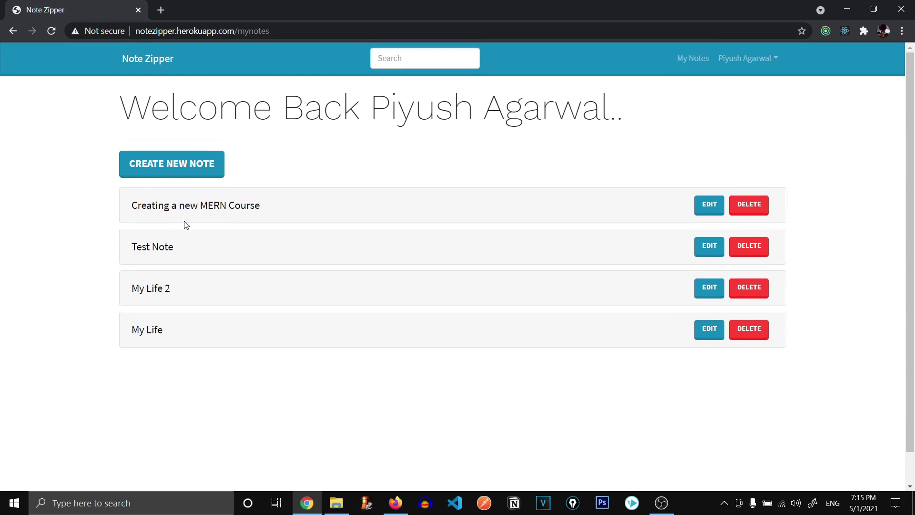
click(191, 207)
click(213, 204)
Switch to MongoDB Atlas and open the notezipper.users collection, scrolling to a user document.
key(alt+Tab)
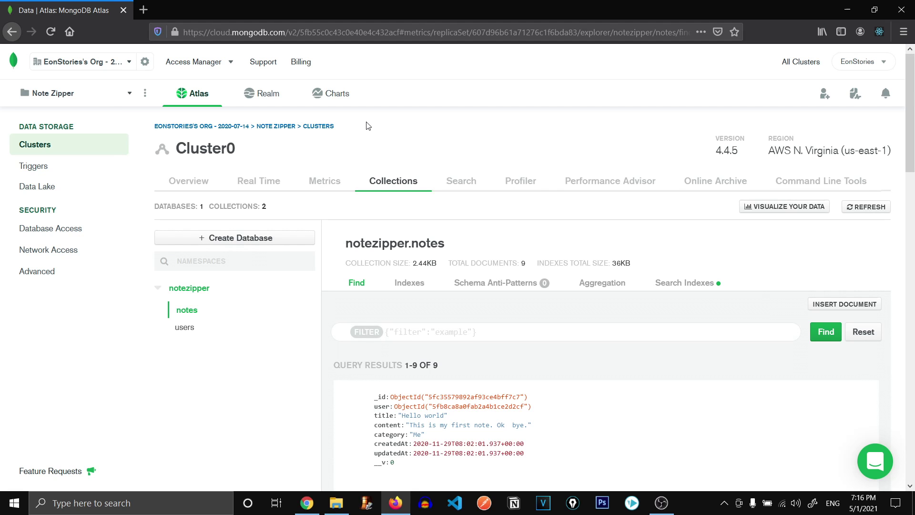
click(186, 329)
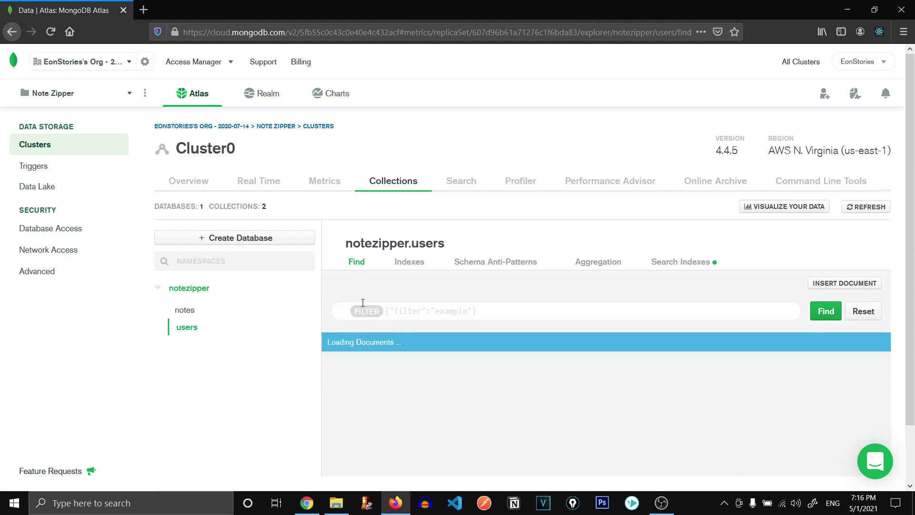
scroll(366, 300, down, 10)
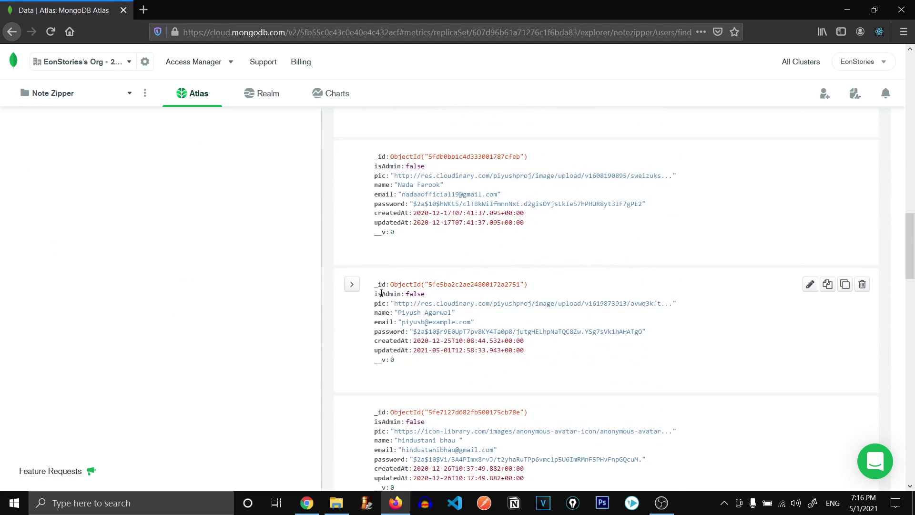
scroll(381, 293, down, 2)
drag(403, 250, 374, 260)
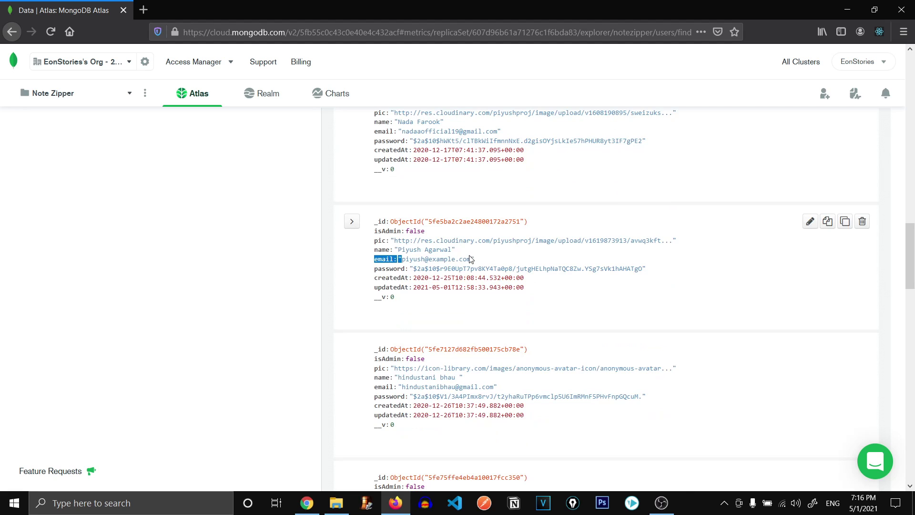
Open the user record for editing, select the password hash, and cancel without saving.
double_click(420, 270)
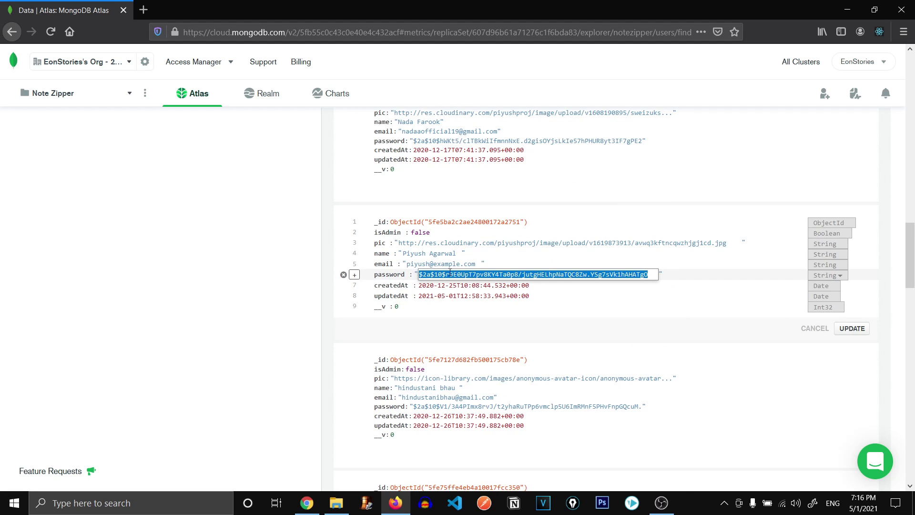
triple_click(464, 275)
key(Escape)
double_click(498, 266)
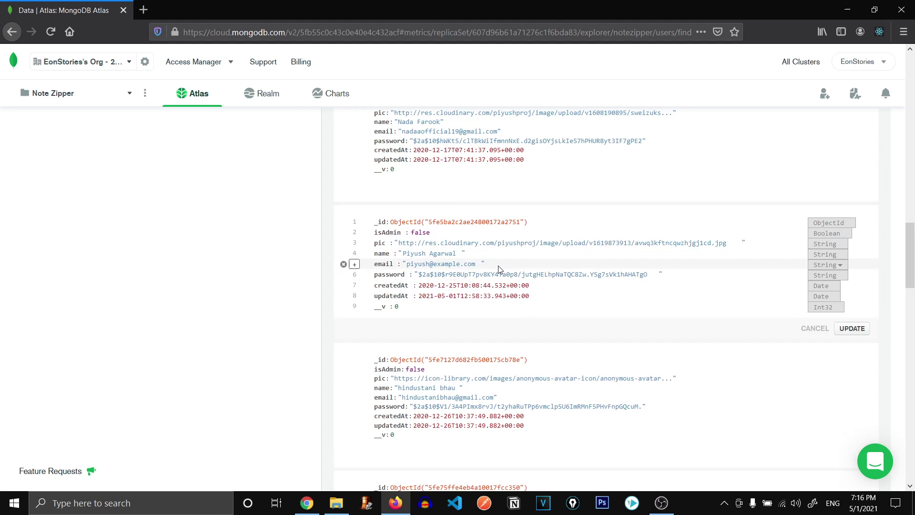
triple_click(500, 275)
double_click(501, 276)
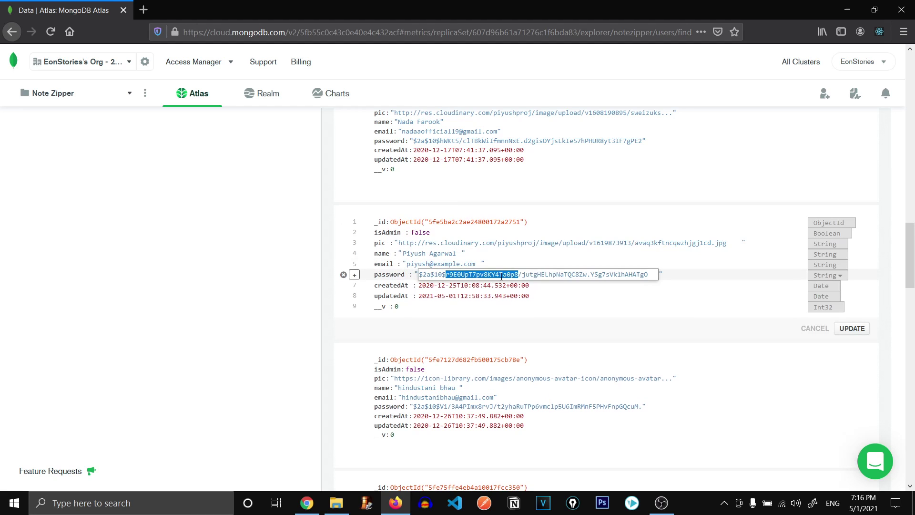
triple_click(501, 276)
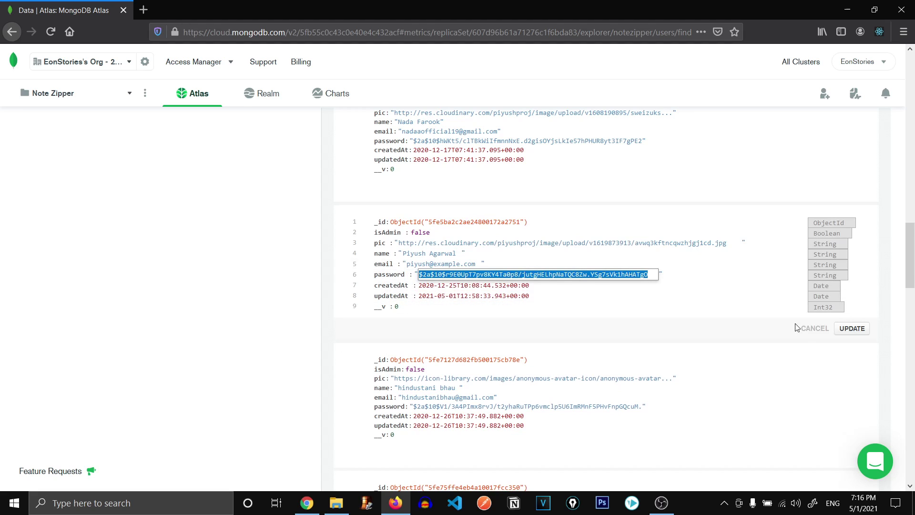
click(812, 328)
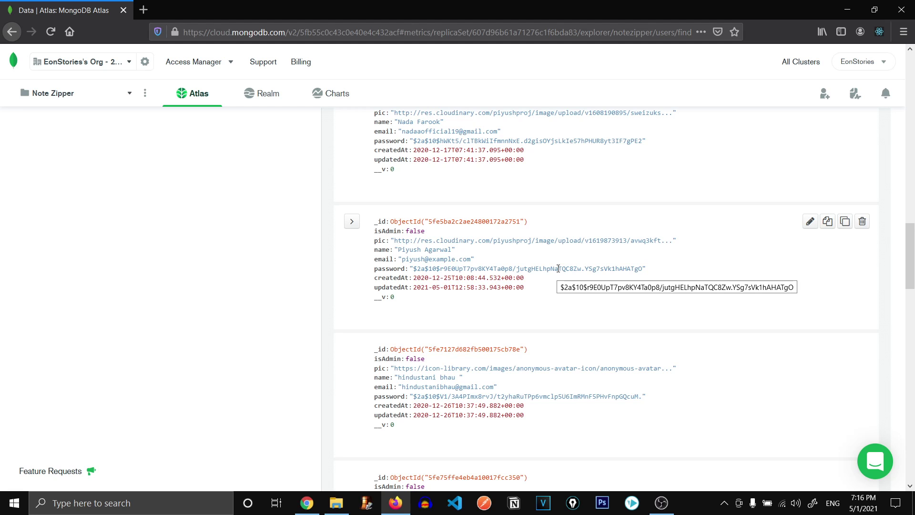
Glance at the Note Zipper notes page and come back to the Atlas collection.
scroll(321, 302, up, 5)
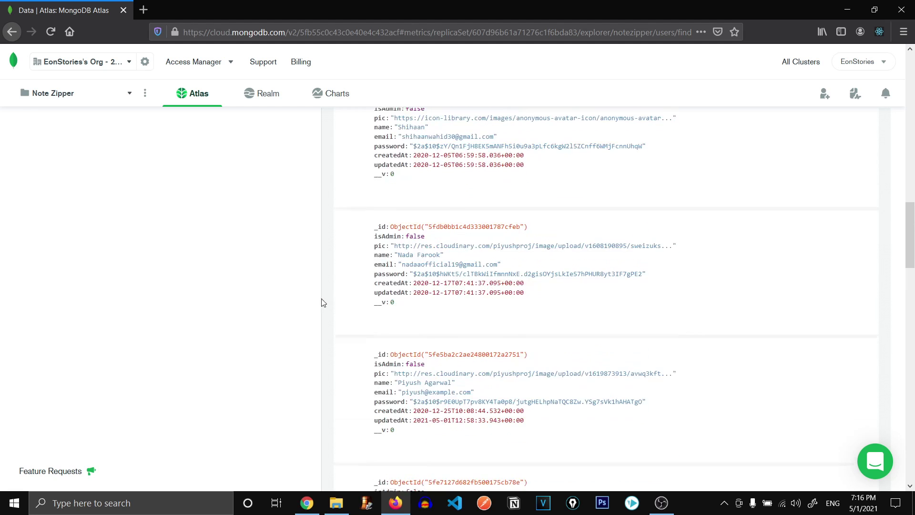
key(alt+Tab)
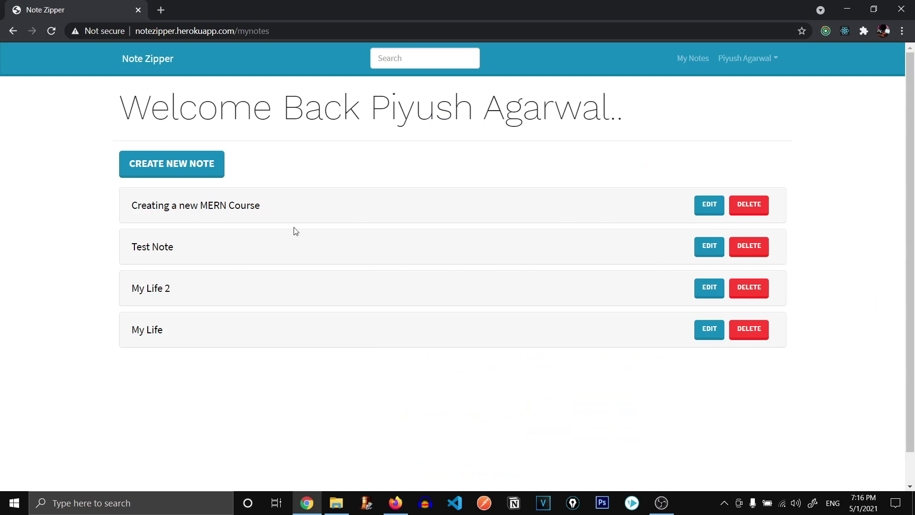
key(alt+Tab)
Open the notezipper.notes collection and scroll to its last document.
scroll(296, 295, up, 5)
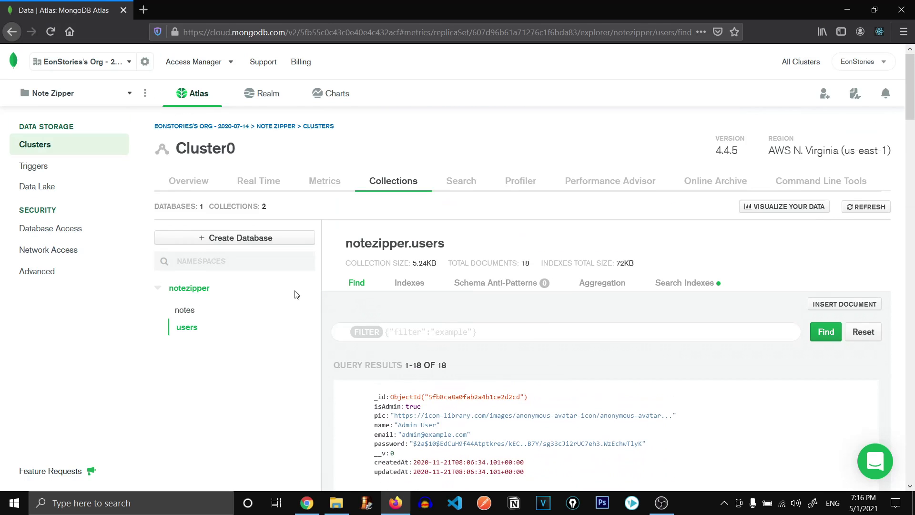
click(199, 310)
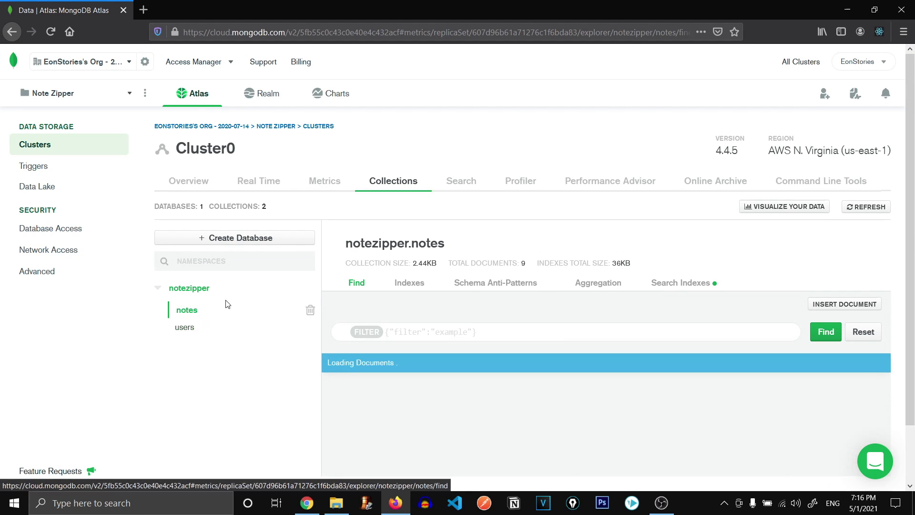
scroll(358, 294, down, 15)
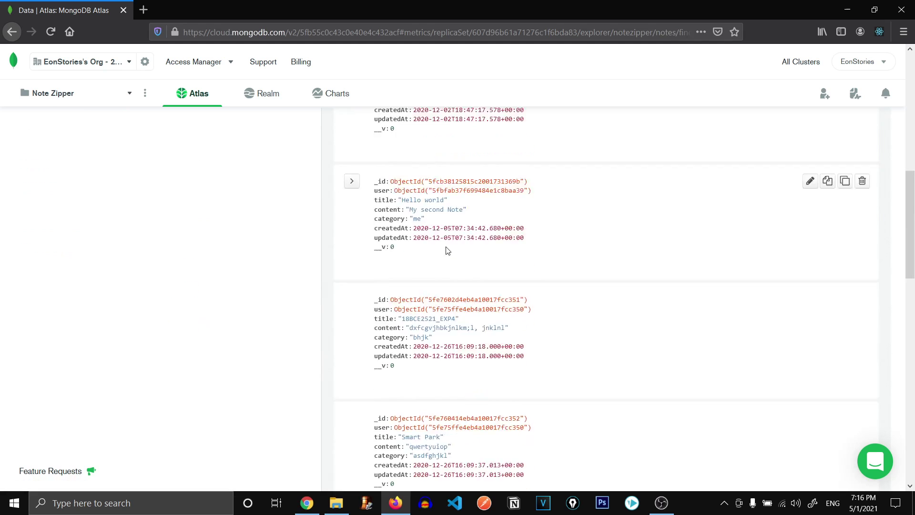
scroll(450, 219, down, 4)
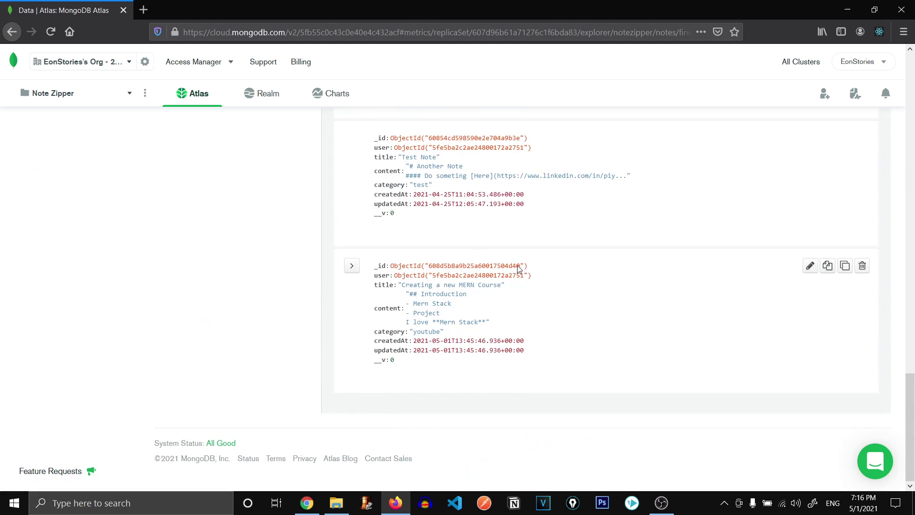
Highlight the MERN course document's title, heading and timestamps, then open and cancel inline editing.
drag(402, 282, 478, 296)
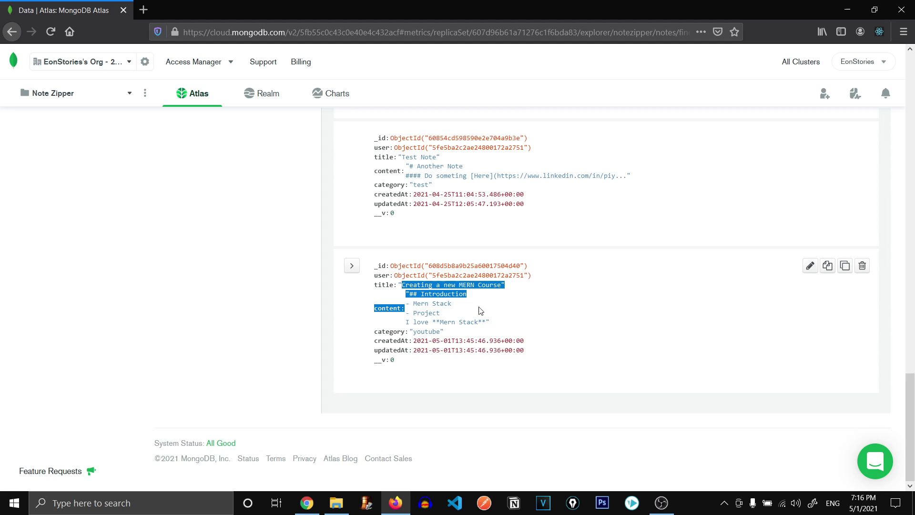
click(401, 282)
drag(402, 282, 484, 296)
click(426, 312)
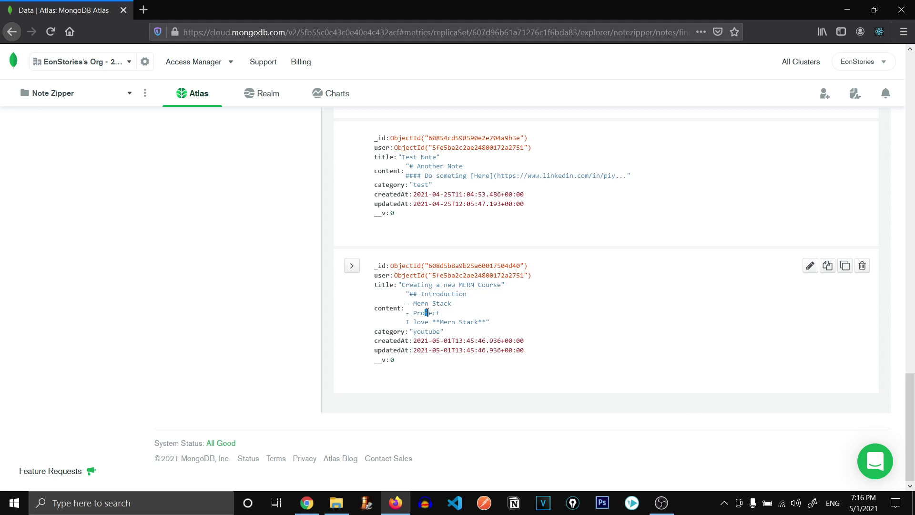
drag(426, 313, 493, 351)
click(441, 363)
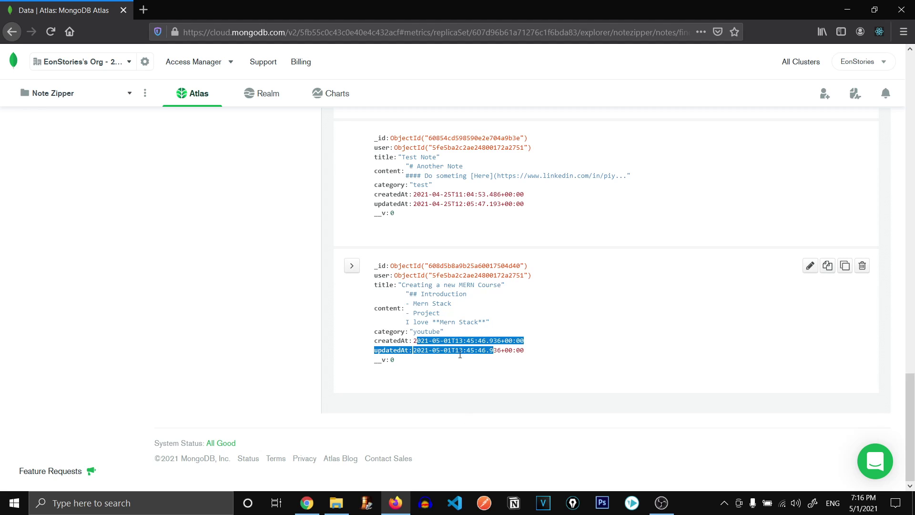
click(442, 348)
double_click(442, 349)
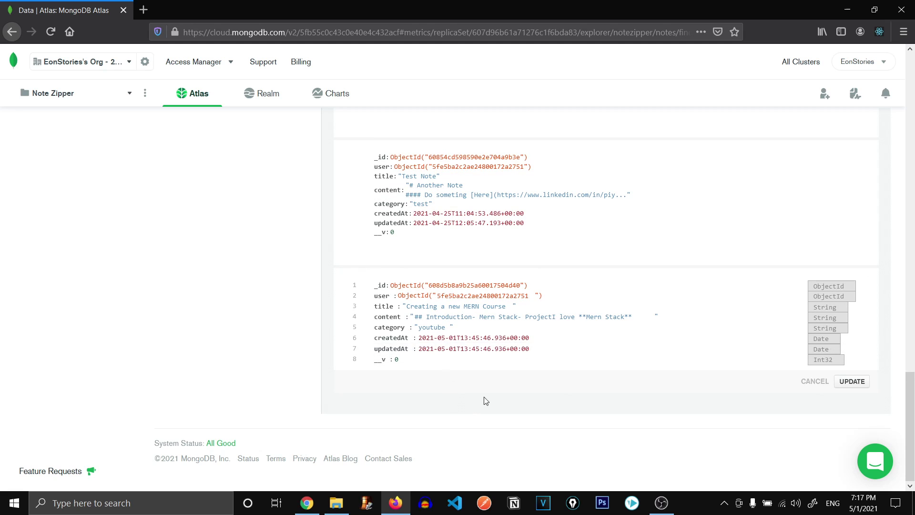
click(805, 386)
Back in Note Zipper, expand the MERN course note and highlight its Introduction, youtube category and date.
key(alt+Tab)
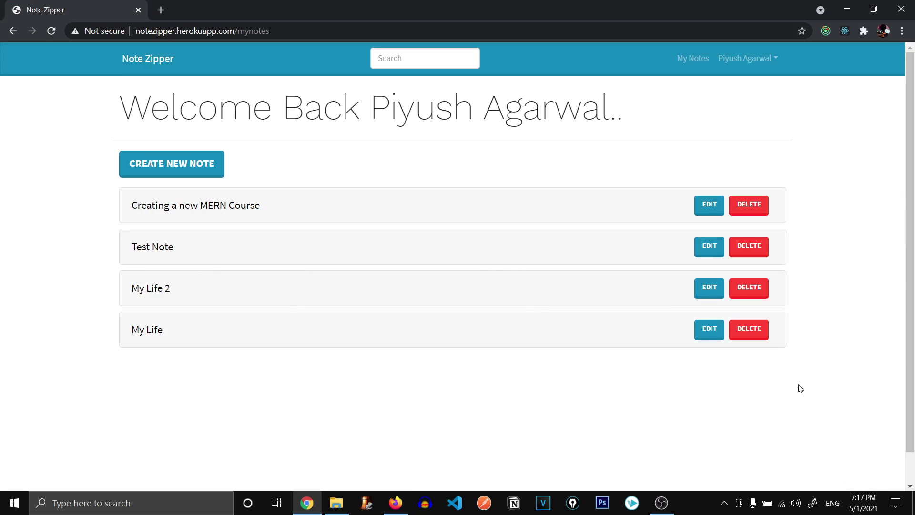
click(255, 214)
click(257, 213)
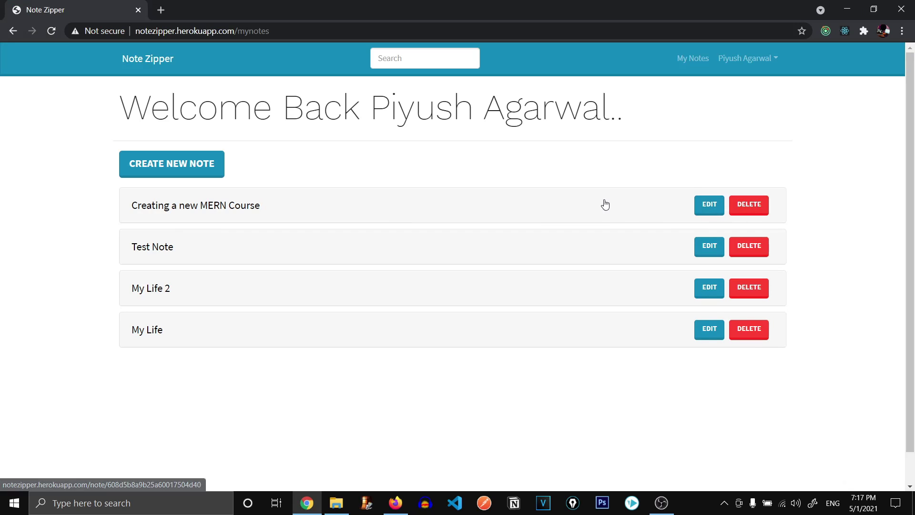
click(254, 206)
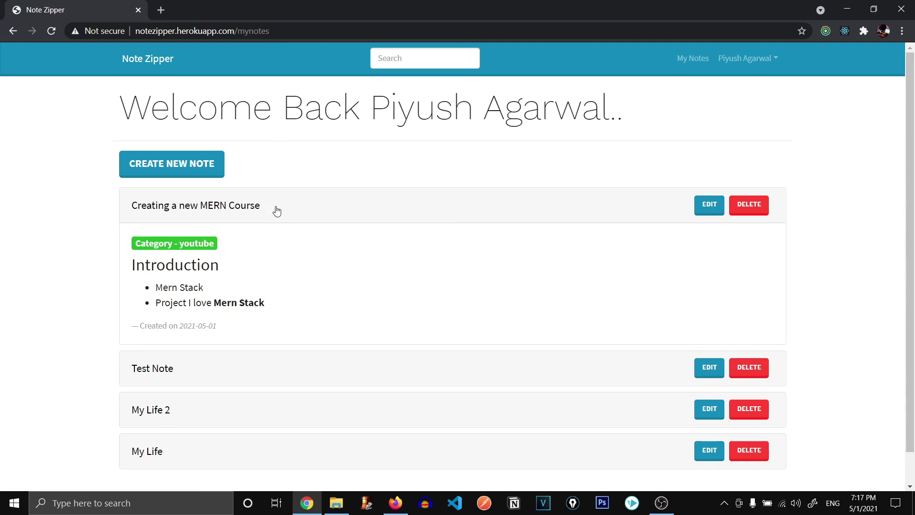
drag(248, 294, 131, 272)
drag(226, 245, 137, 243)
drag(219, 327, 141, 323)
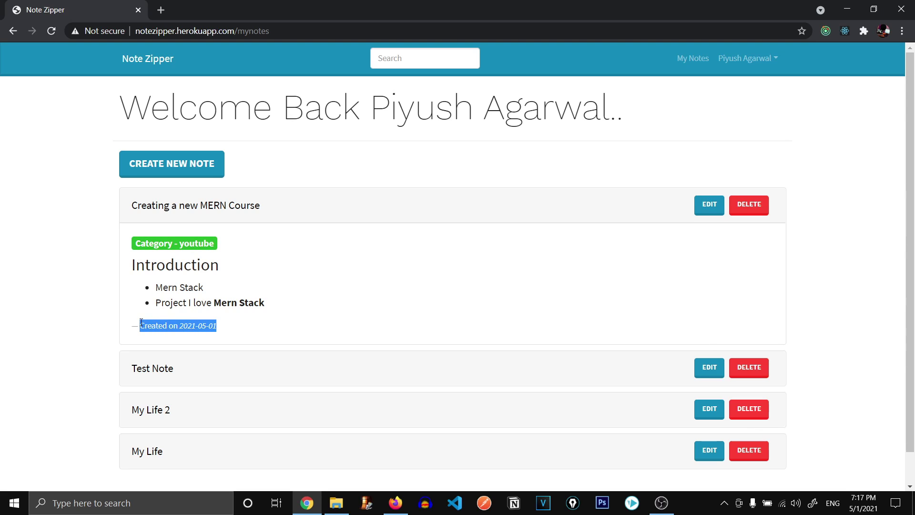
Add a third asterisk before 'Mern' in the MERN course note's content and save it.
click(266, 203)
click(707, 210)
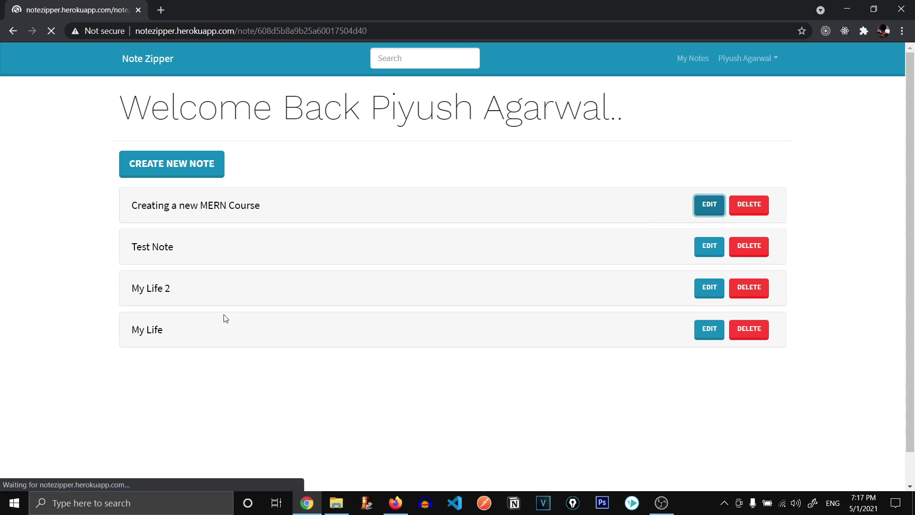
click(227, 301)
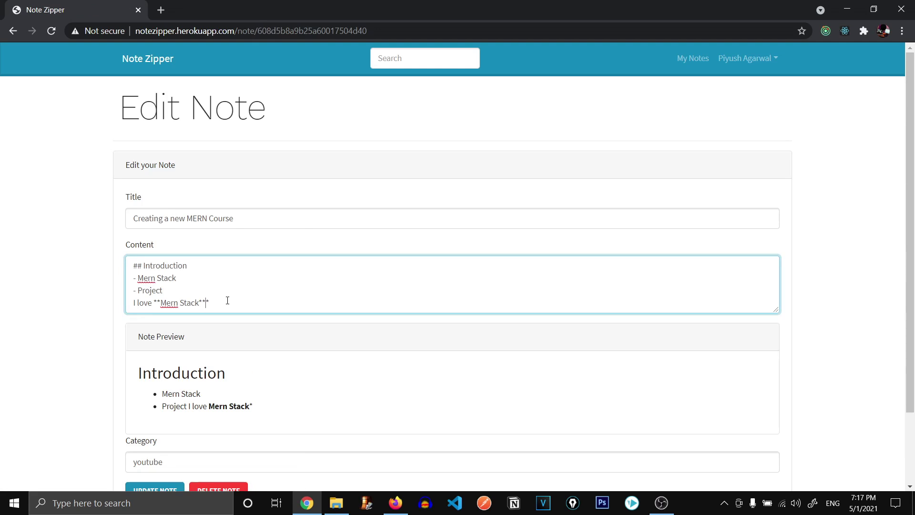
text(*)
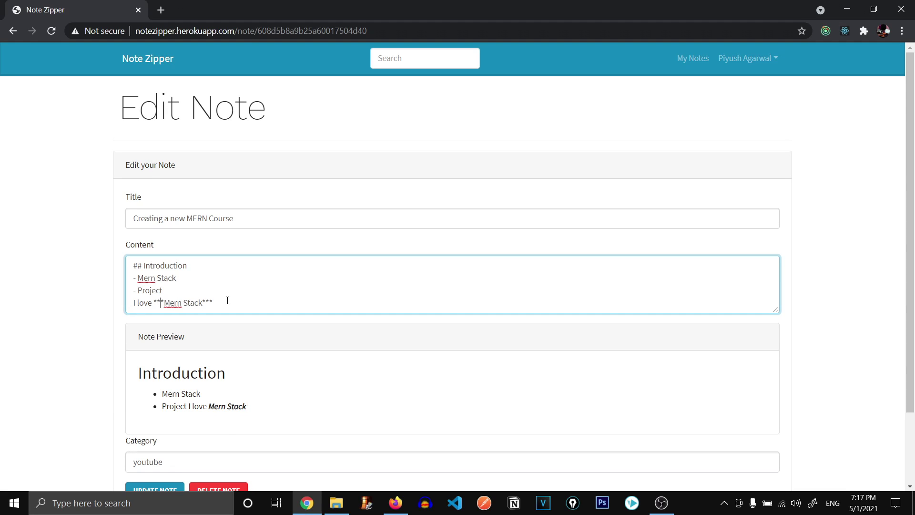
scroll(227, 301, down, 2)
click(180, 449)
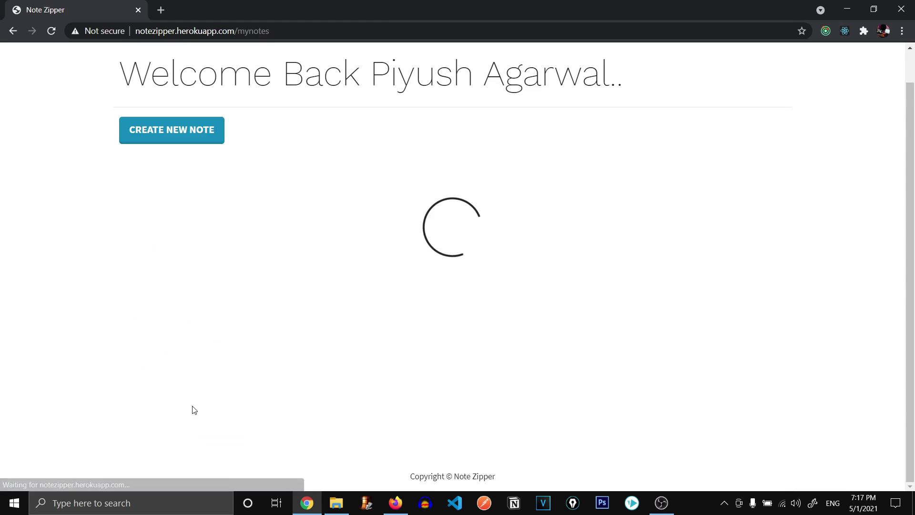
Expand the MERN course note to confirm Mern Stack now appears bold italic.
drag(219, 180, 261, 177)
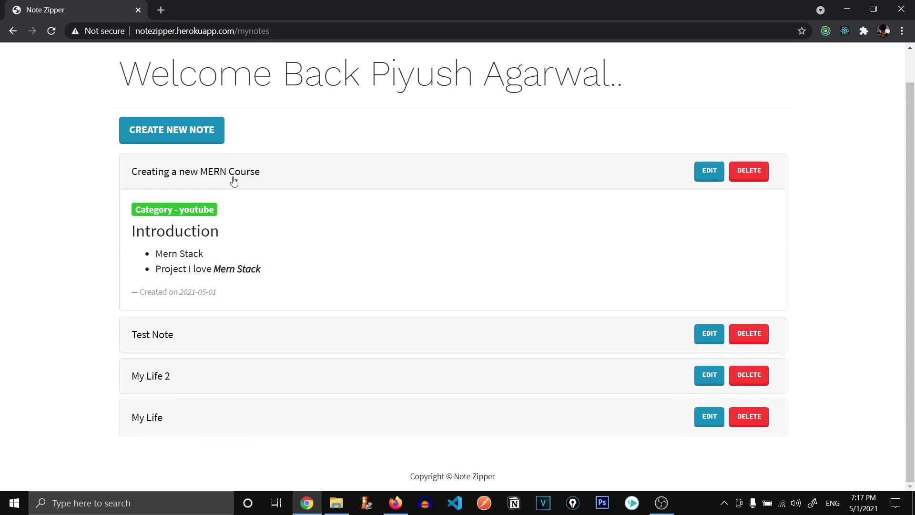
drag(258, 269, 121, 217)
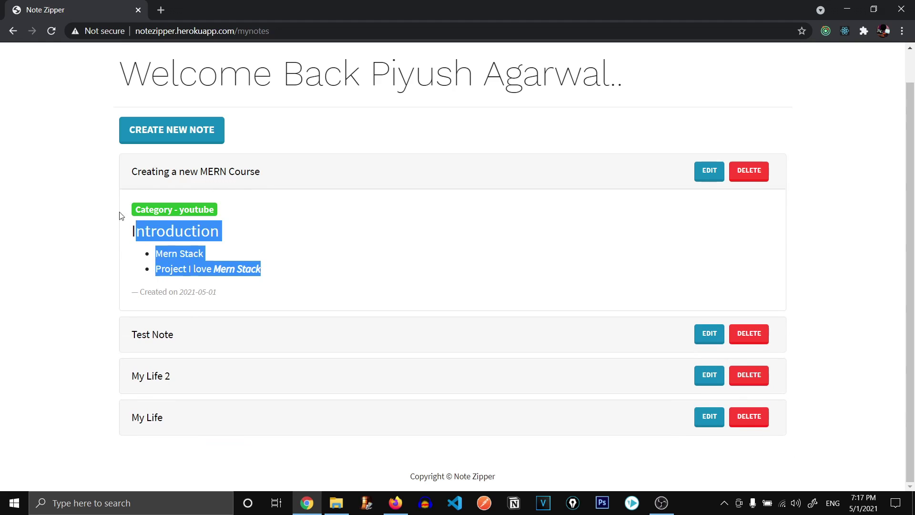
click(115, 211)
click(172, 176)
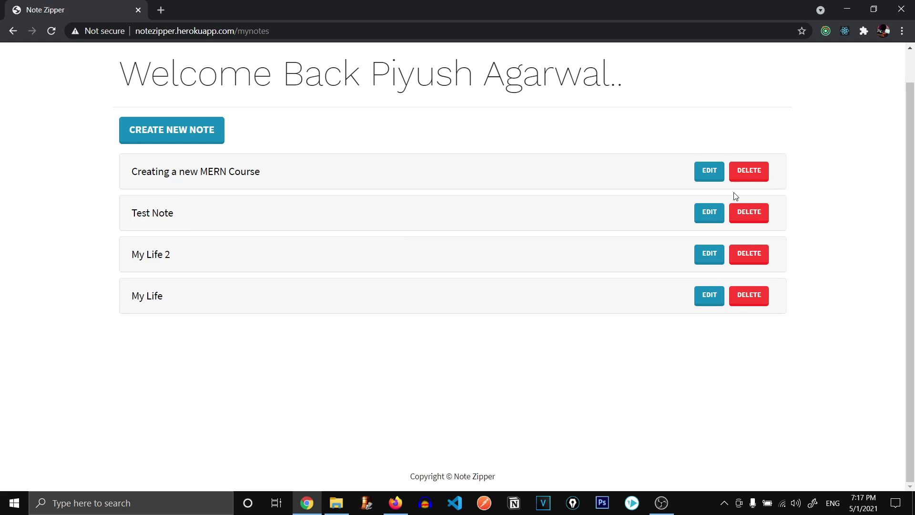
scroll(736, 209, up, 1)
click(748, 205)
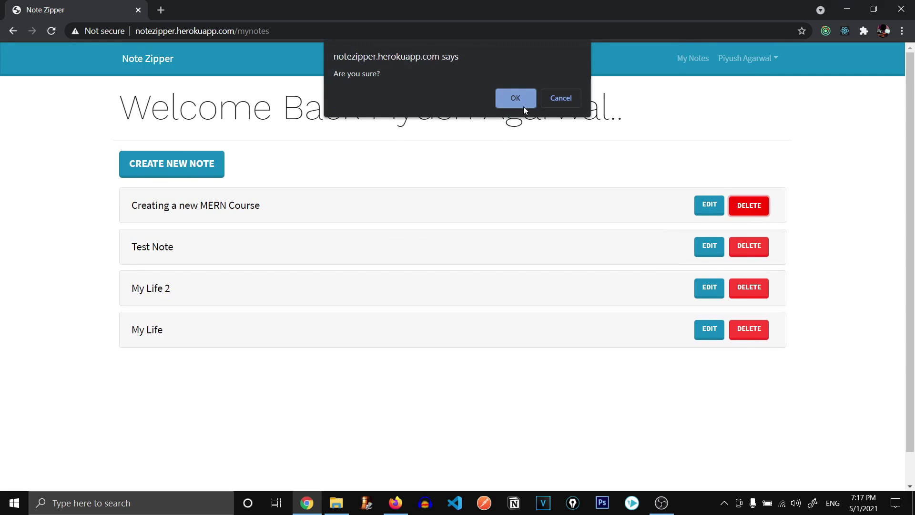
click(515, 97)
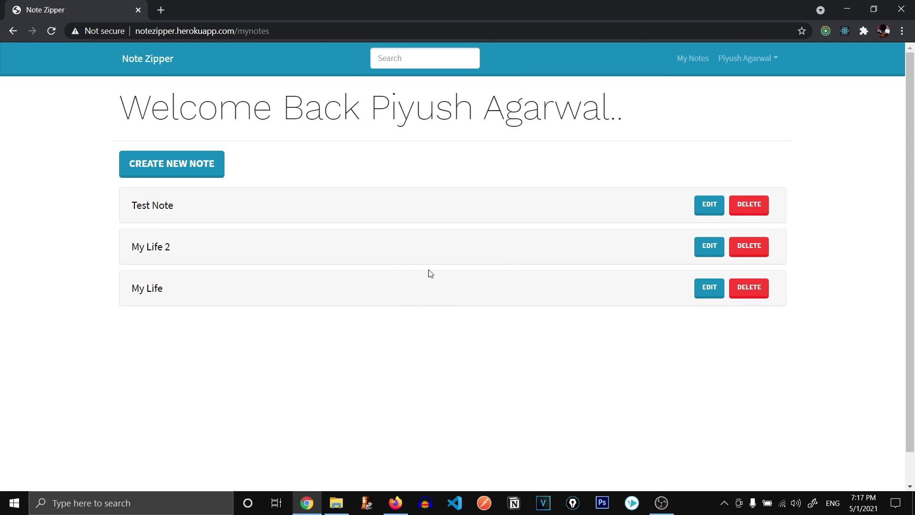
click(358, 205)
click(360, 206)
click(826, 31)
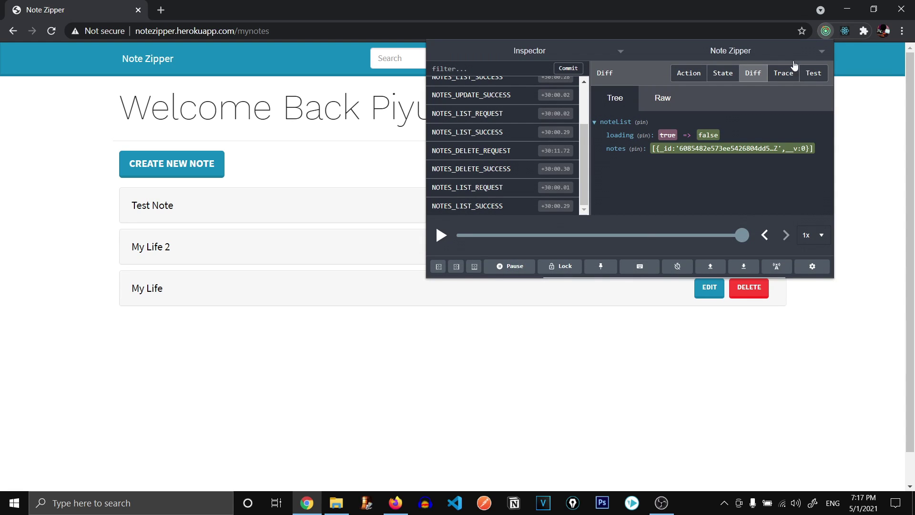
scroll(499, 142, up, 2)
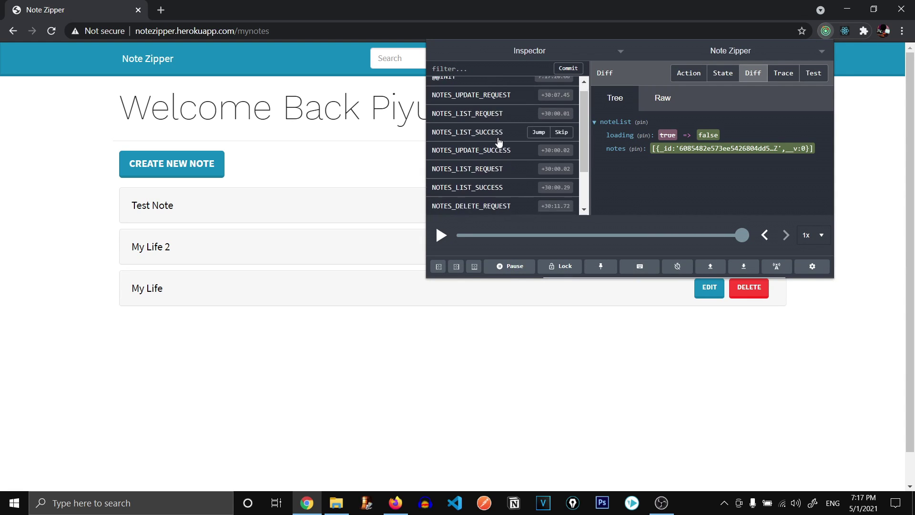
scroll(498, 140, up, 1)
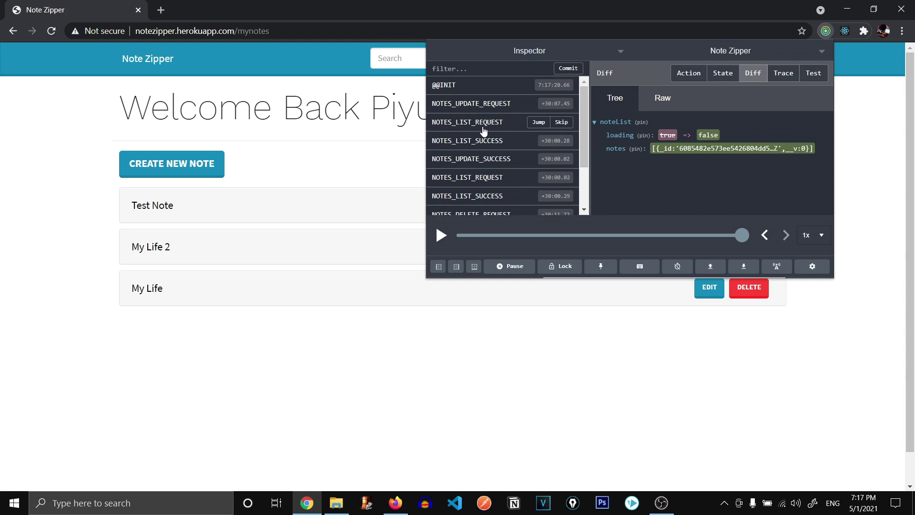
click(392, 143)
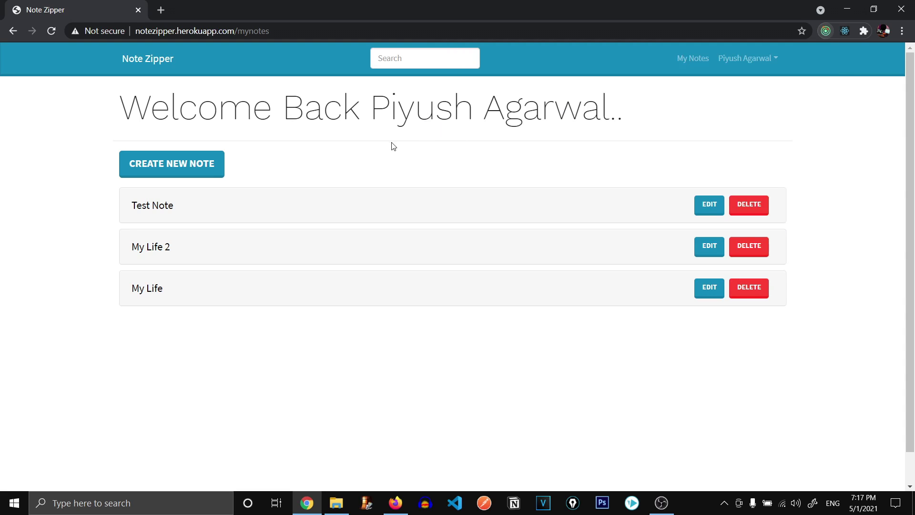
Create a note titled 'wewe' with content 'efwqefewf' and category 'wefqwe'.
click(178, 165)
click(827, 31)
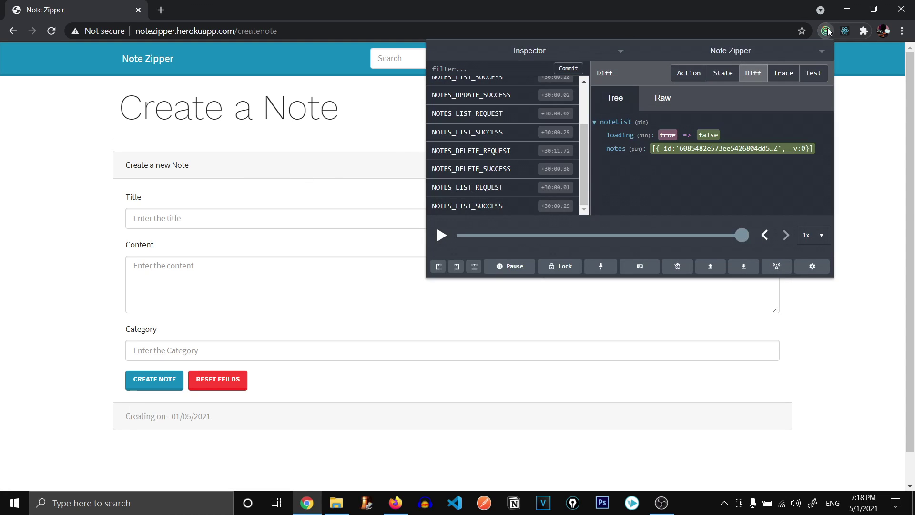
click(826, 31)
click(291, 214)
text(wewe)
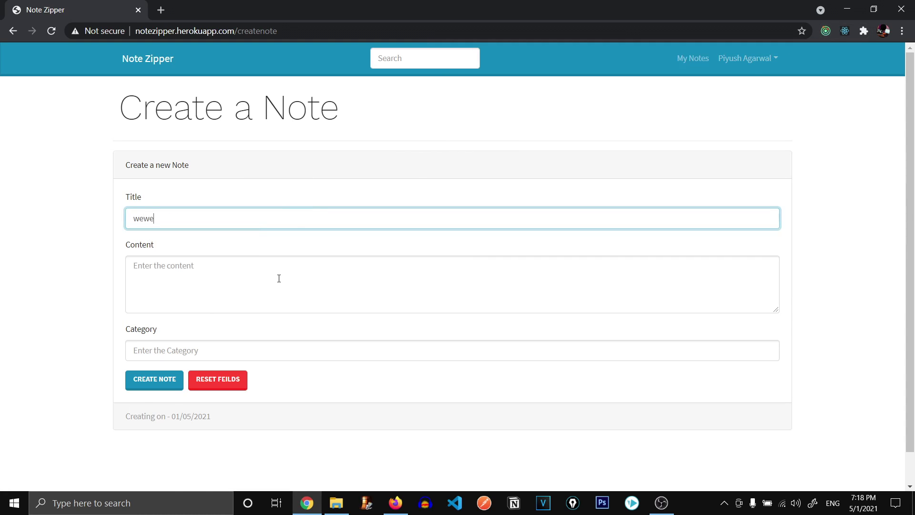
click(277, 277)
text(efwqefewf)
scroll(286, 375, down, 1)
click(265, 374)
text(wefqwe)
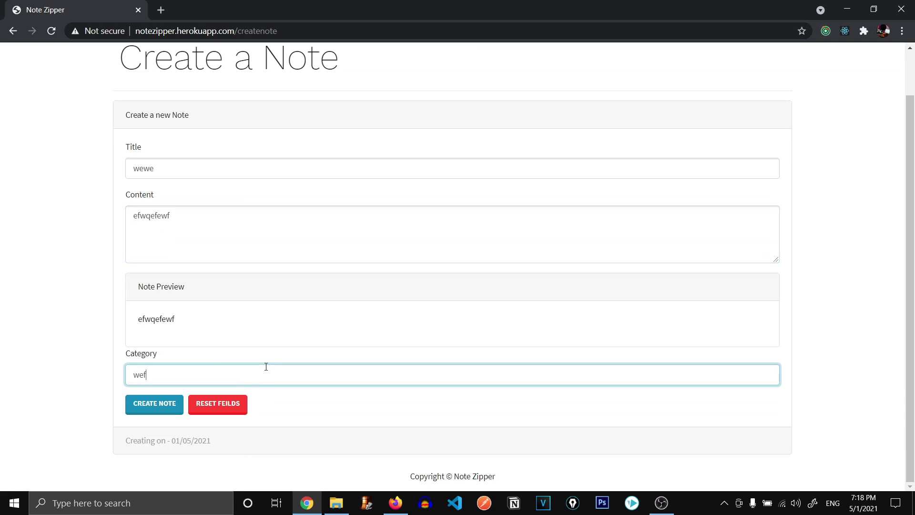
click(167, 406)
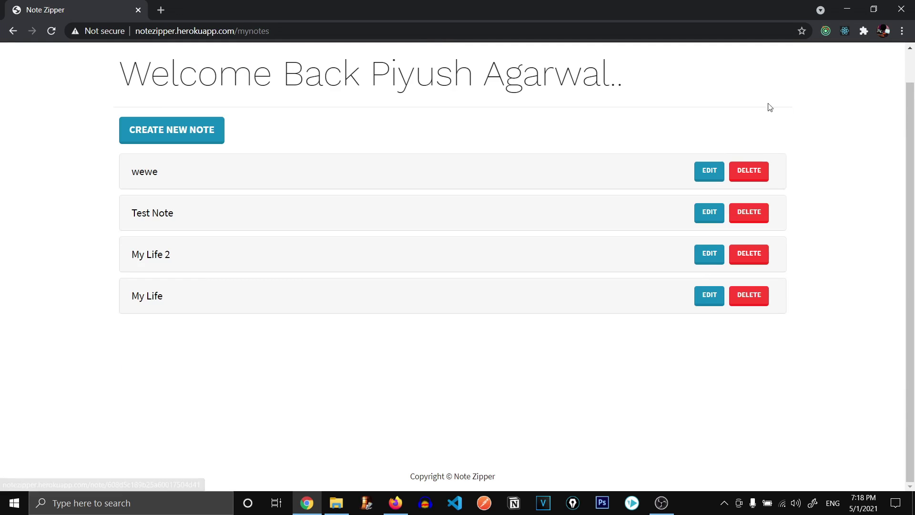
Review the NOTES_CREATE_REQUEST/SUCCESS and NOTES_LIST_REQUEST/SUCCESS state changes in Redux DevTools.
click(826, 31)
mouse_move(490, 117)
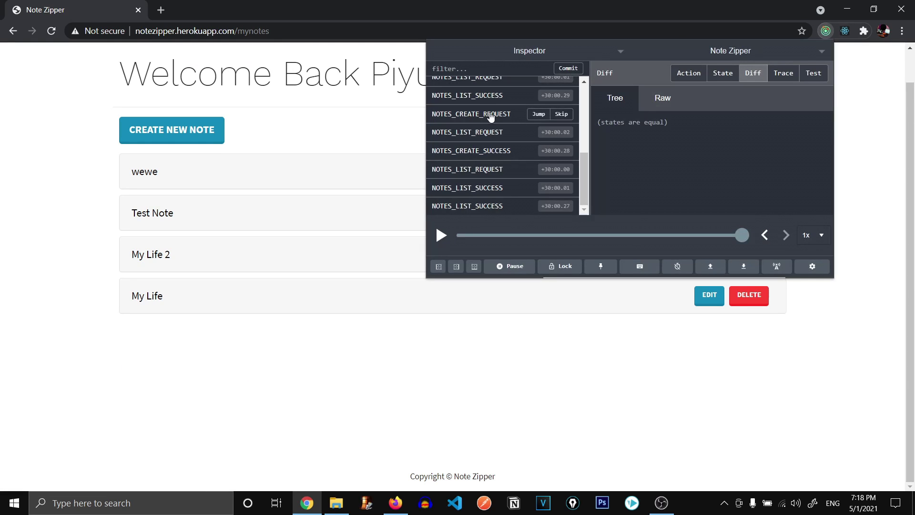
scroll(489, 117, up, 2)
scroll(487, 117, down, 2)
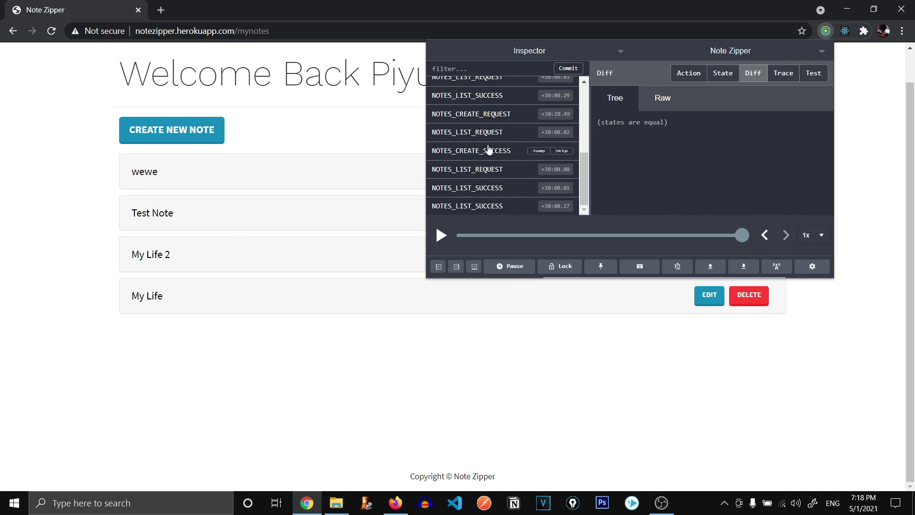
click(484, 118)
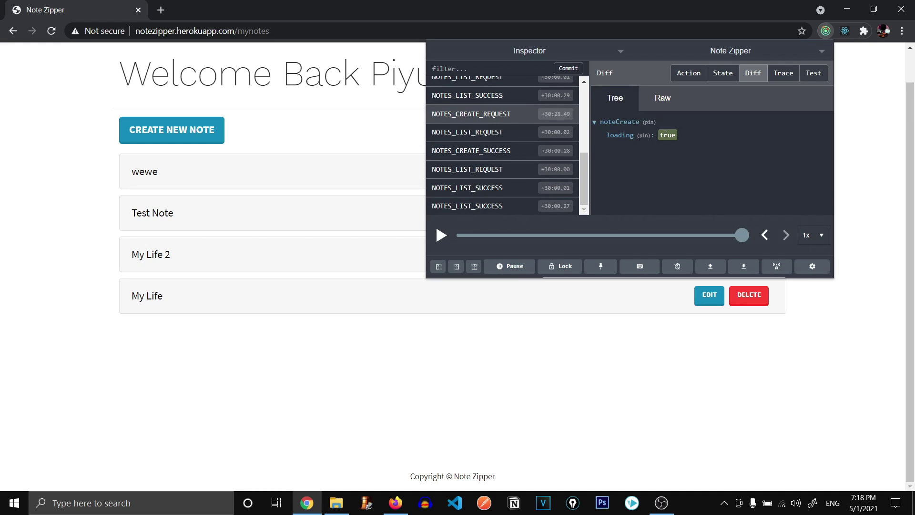
click(509, 150)
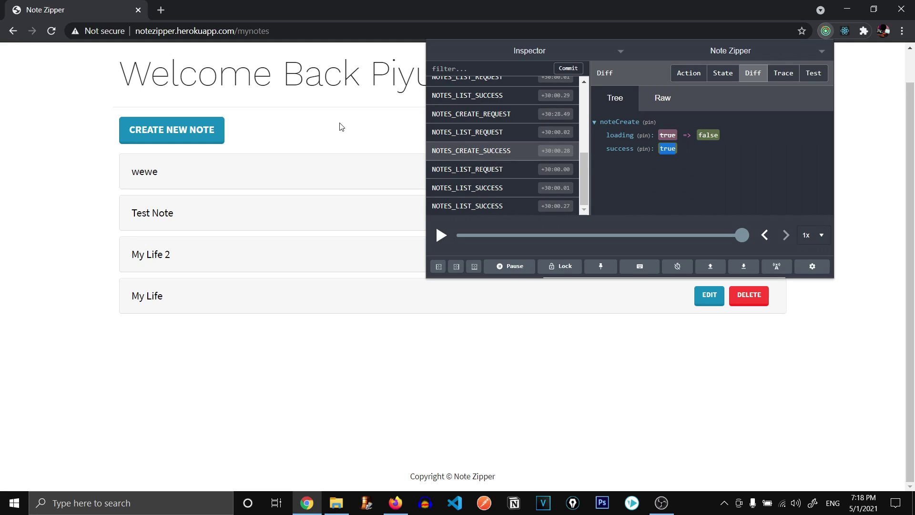
click(446, 171)
mouse_move(500, 194)
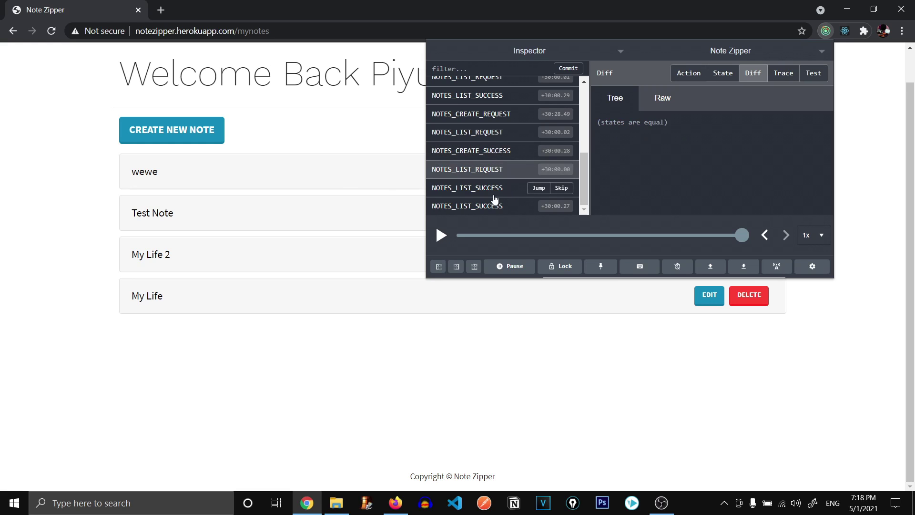
click(492, 189)
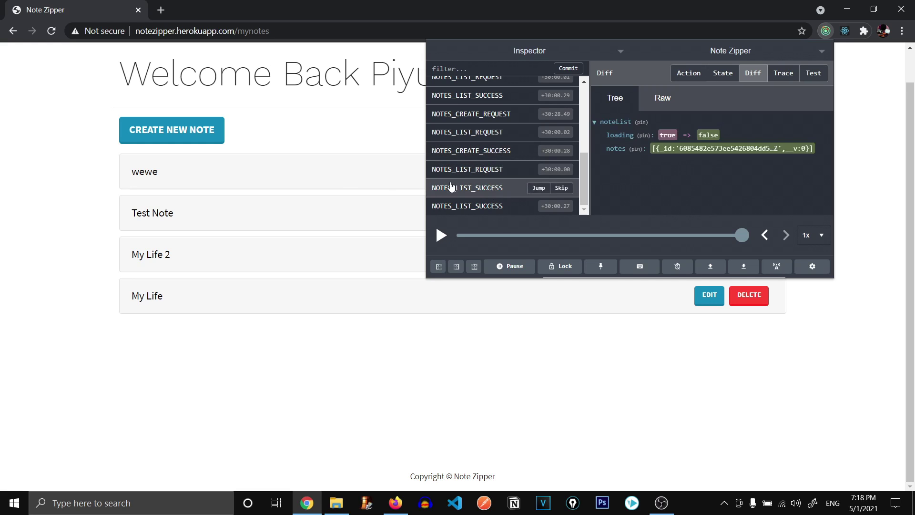
click(397, 139)
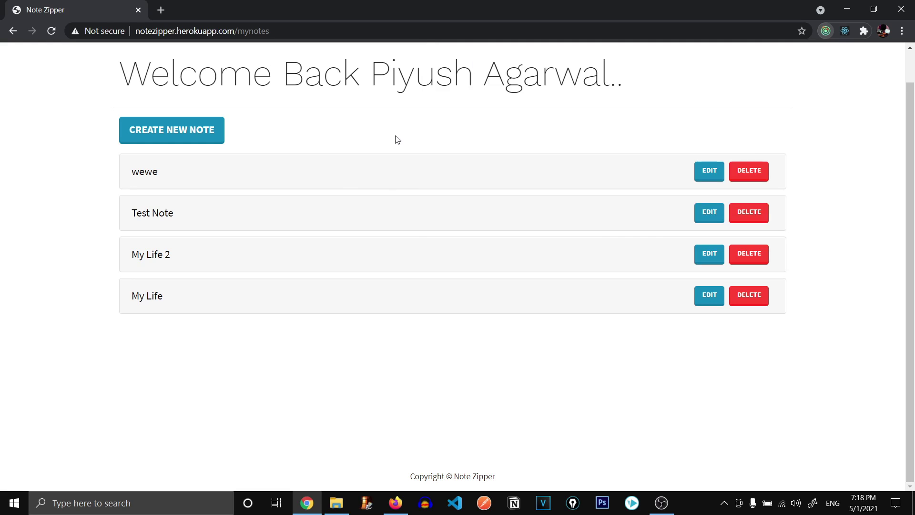
Delete the wewe note after confirming, then check NOTES_DELETE_REQUEST in Redux DevTools.
click(749, 171)
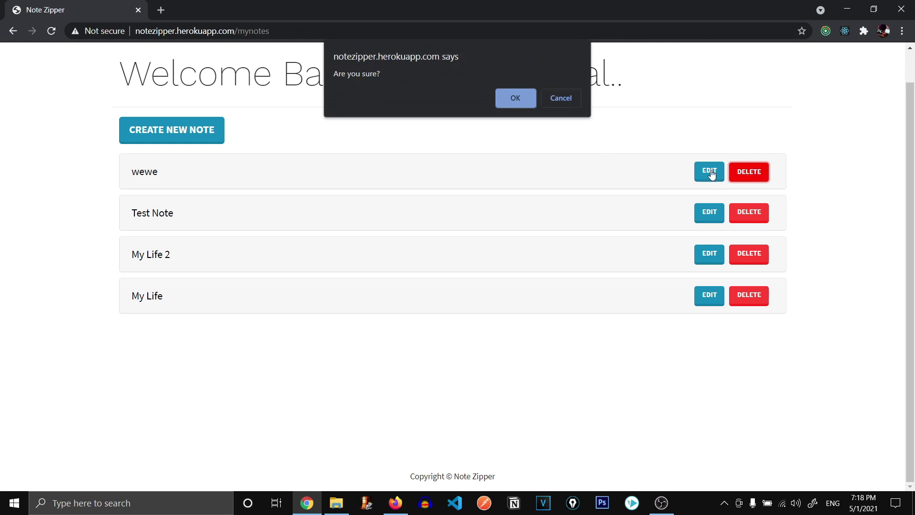
click(516, 98)
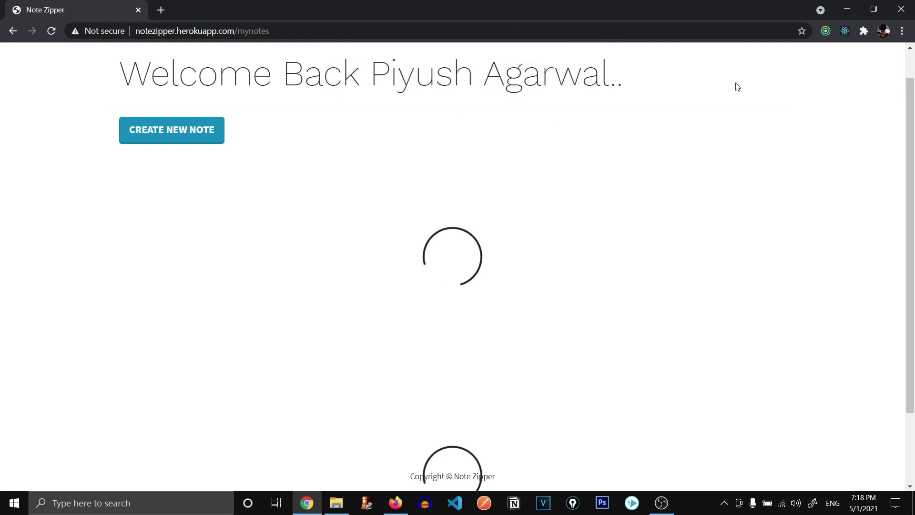
click(826, 30)
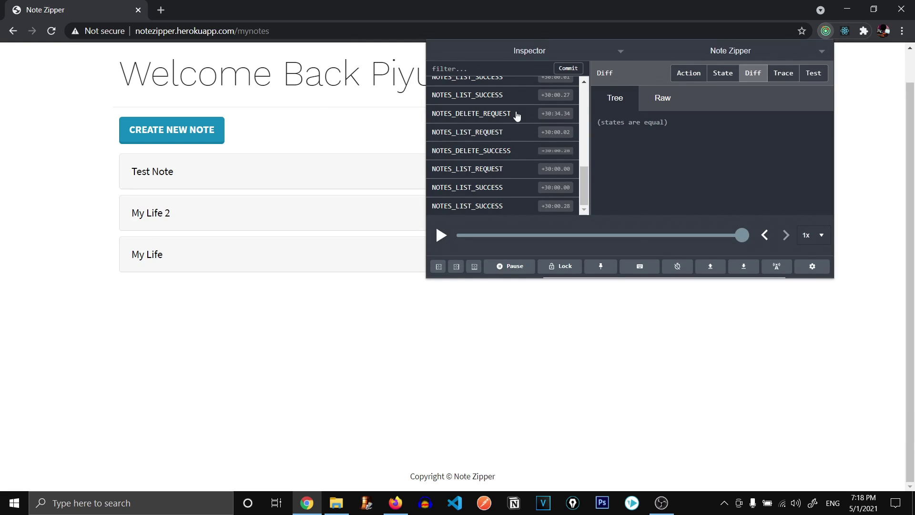
click(448, 115)
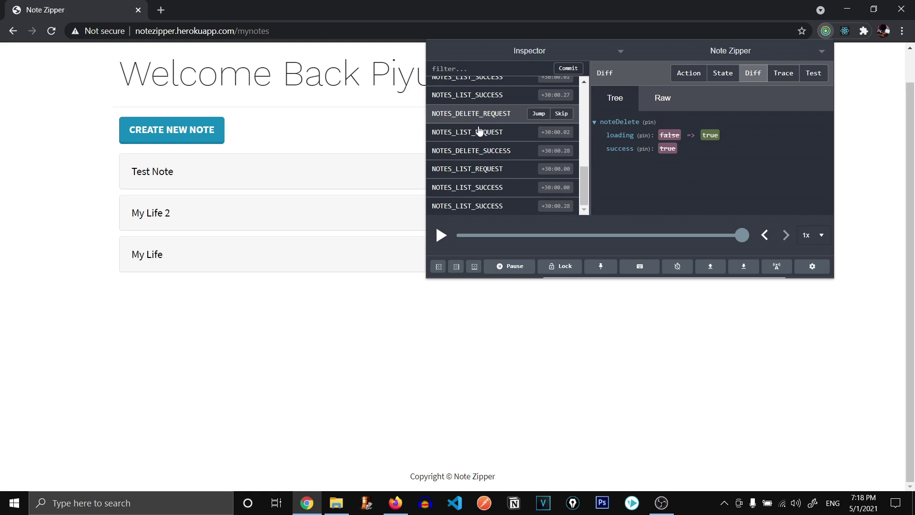
click(412, 134)
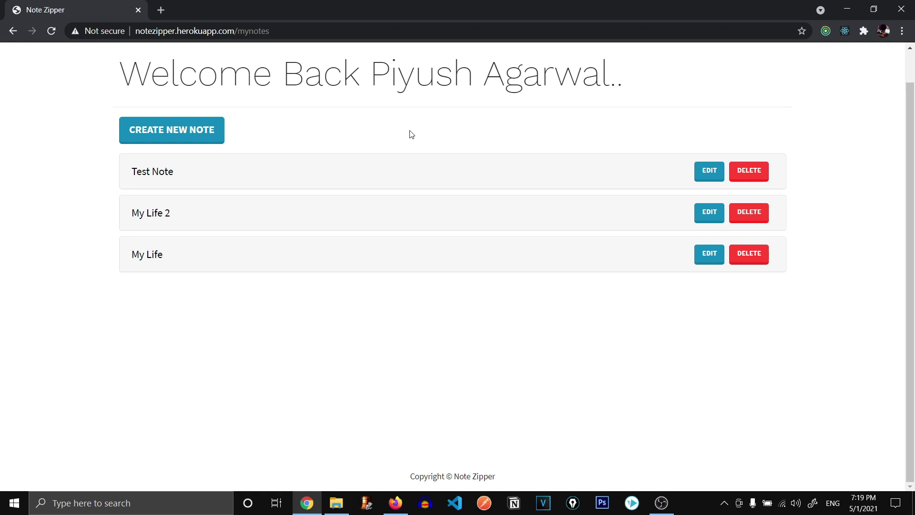
scroll(528, 125, up, 1)
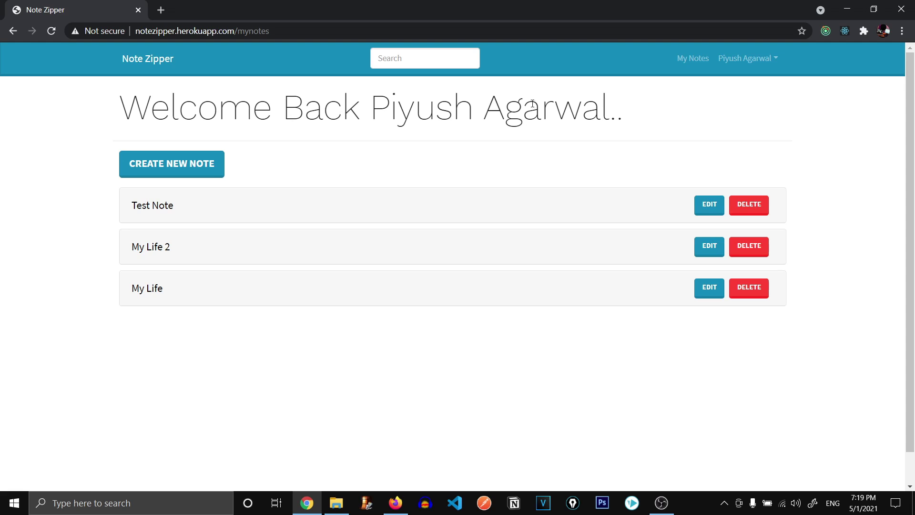
Log out using the account dropdown in the navbar.
click(738, 62)
click(741, 63)
click(741, 63)
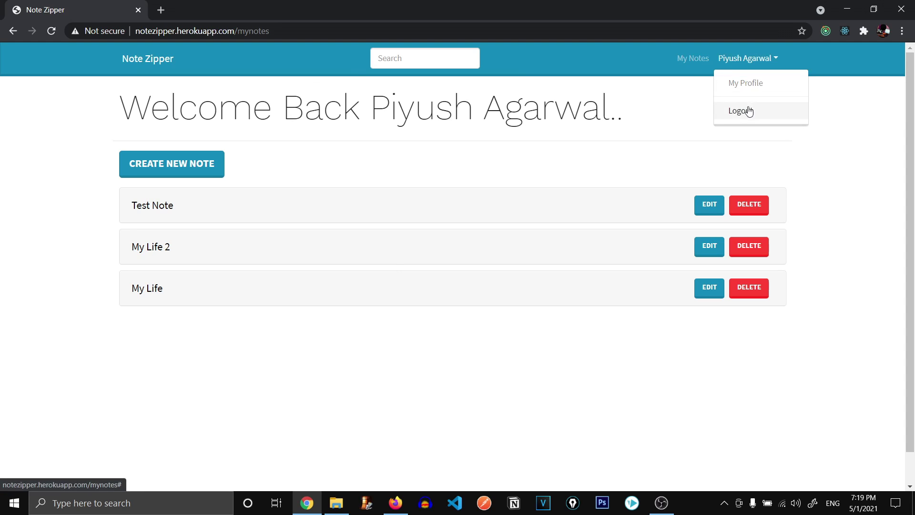
click(749, 111)
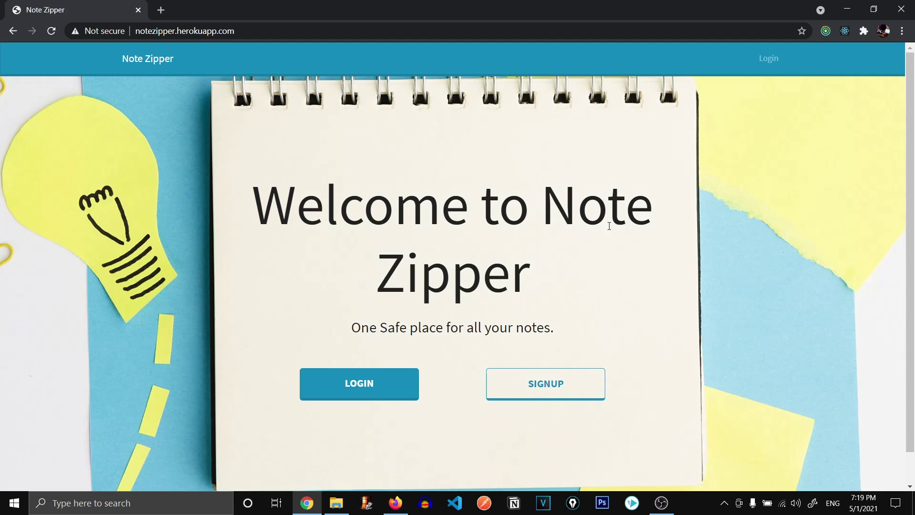
Inspect the USER_LOGOUT action's userInfo state change in Redux DevTools.
click(825, 32)
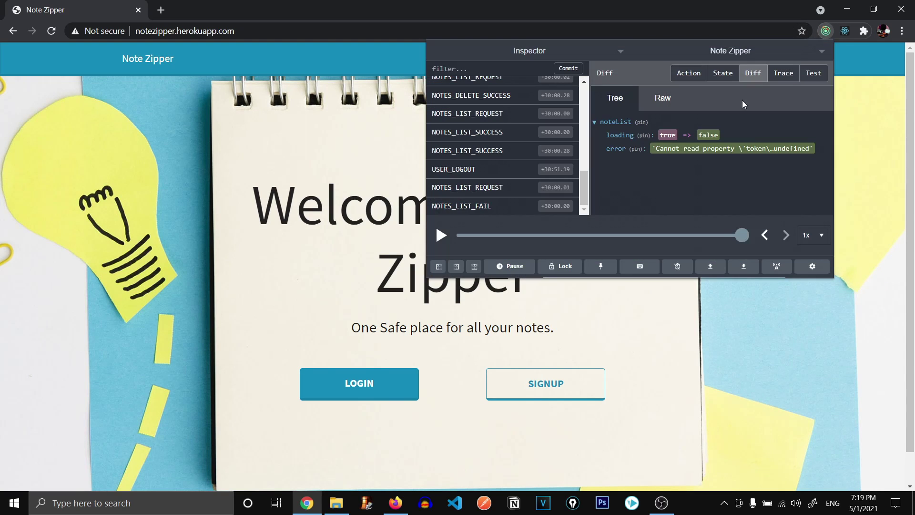
click(477, 177)
mouse_move(674, 135)
mouse_down()
mouse_move(771, 137)
mouse_move(665, 136)
mouse_up()
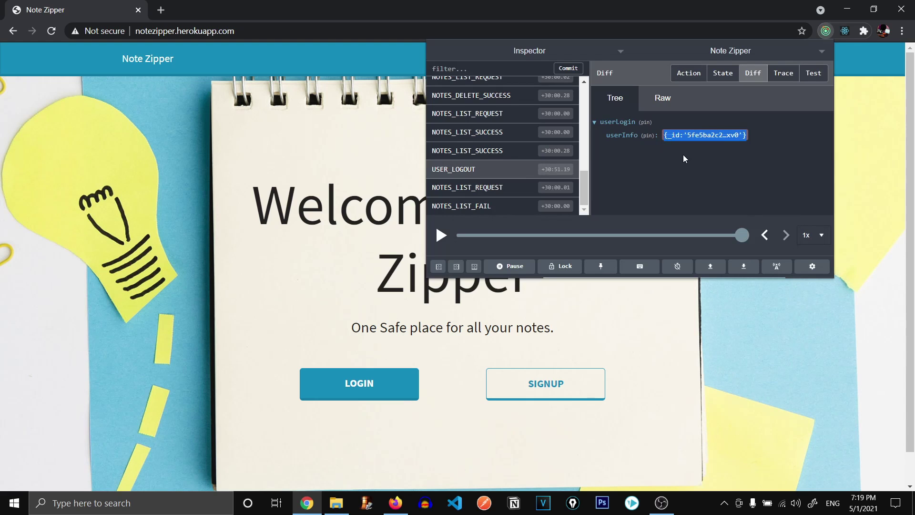
click(392, 159)
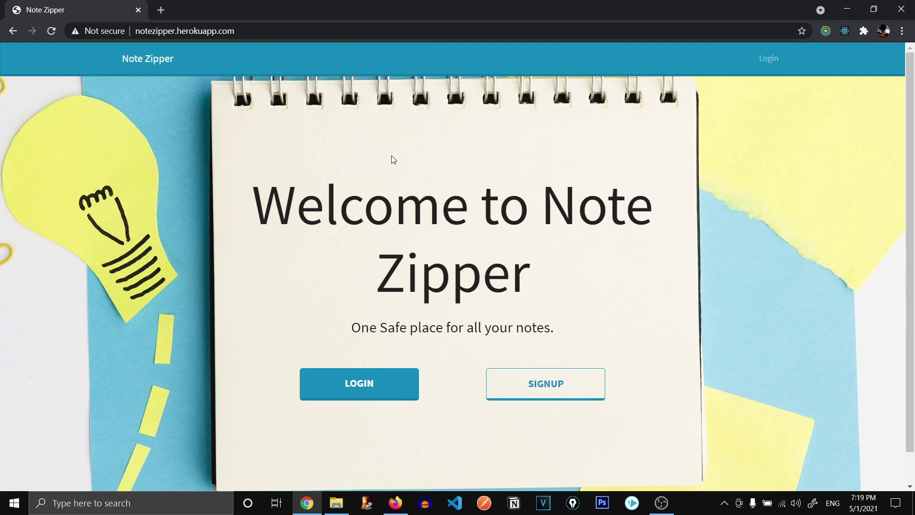